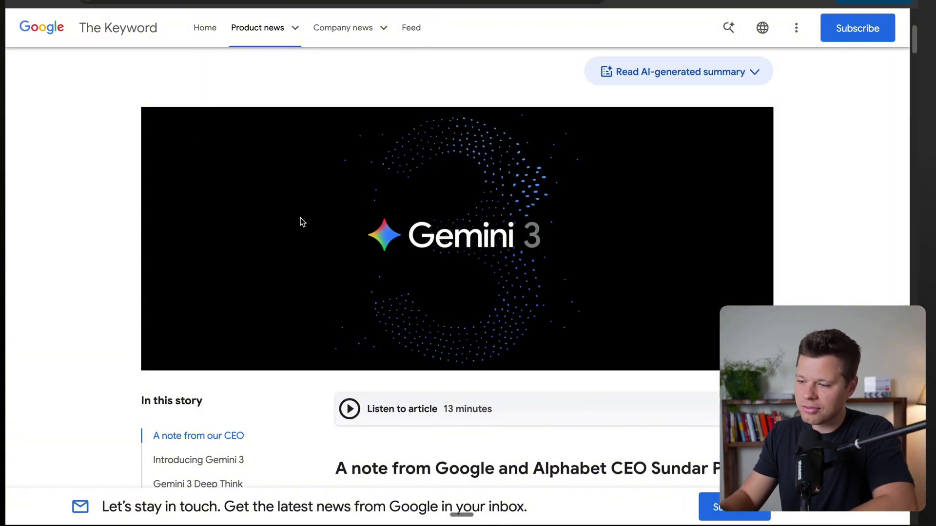
{"action": "scroll", "coordinate": [333, 313], "scroll_direction": "down", "scroll_amount": 4}
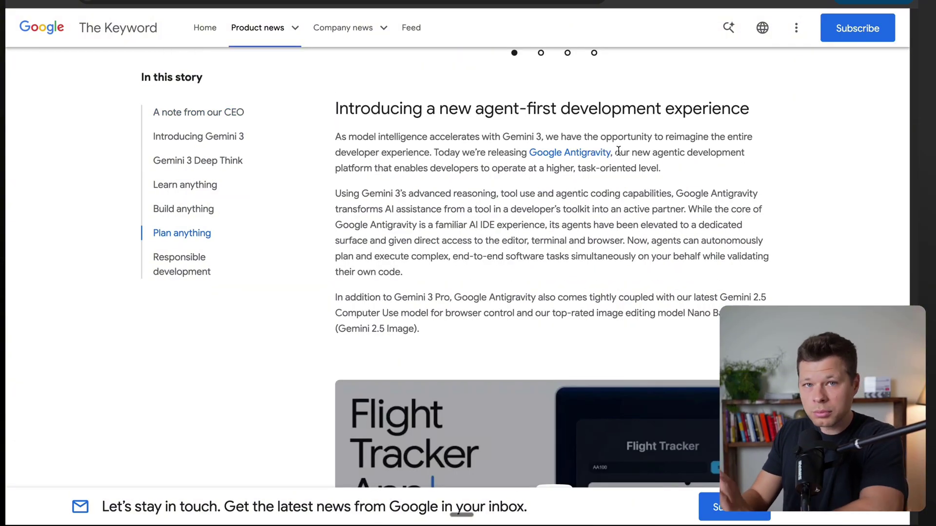
- Highlight the Google Antigravity mention in the Gemini 3 article, then clear the highlight
{"action": "left_click_drag", "start_coordinate": [615, 153], "coordinate": [529, 152]}
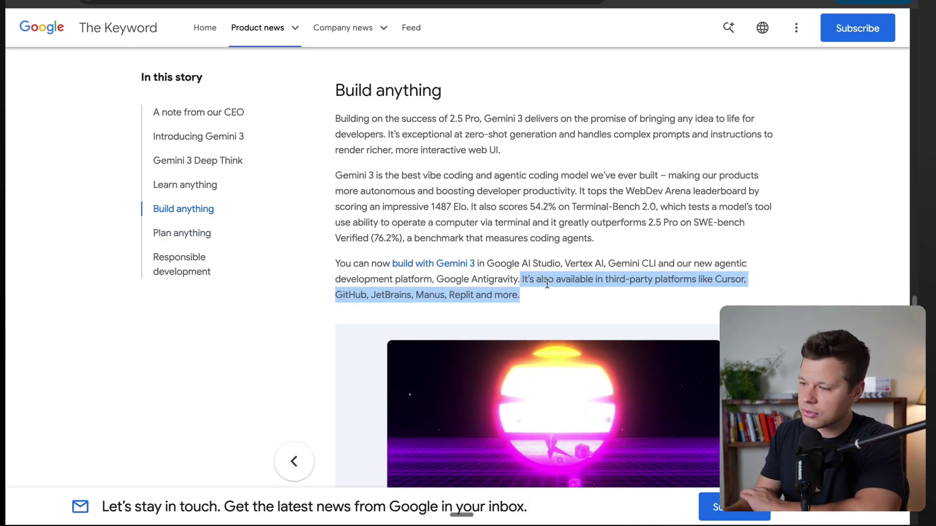
{"action": "left_click", "coordinate": [526, 294]}
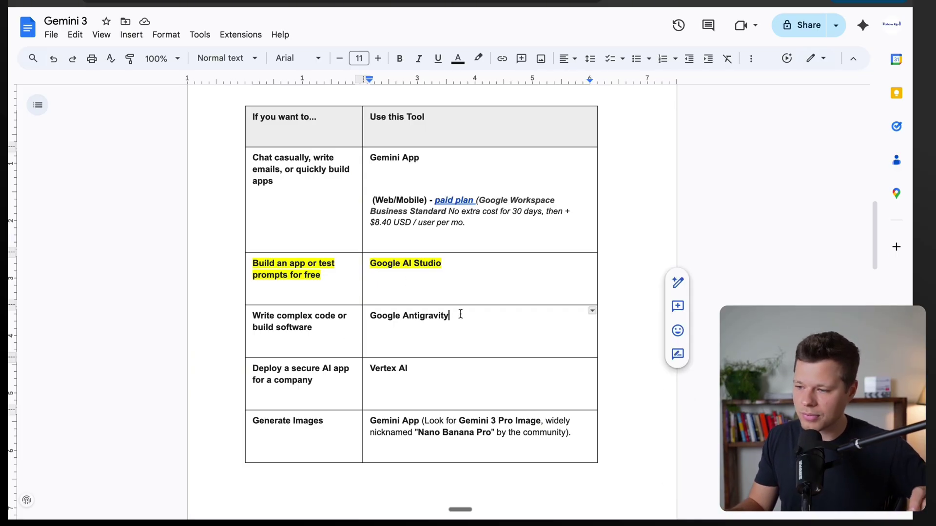
{"action": "left_click_drag", "start_coordinate": [458, 315], "coordinate": [372, 318]}
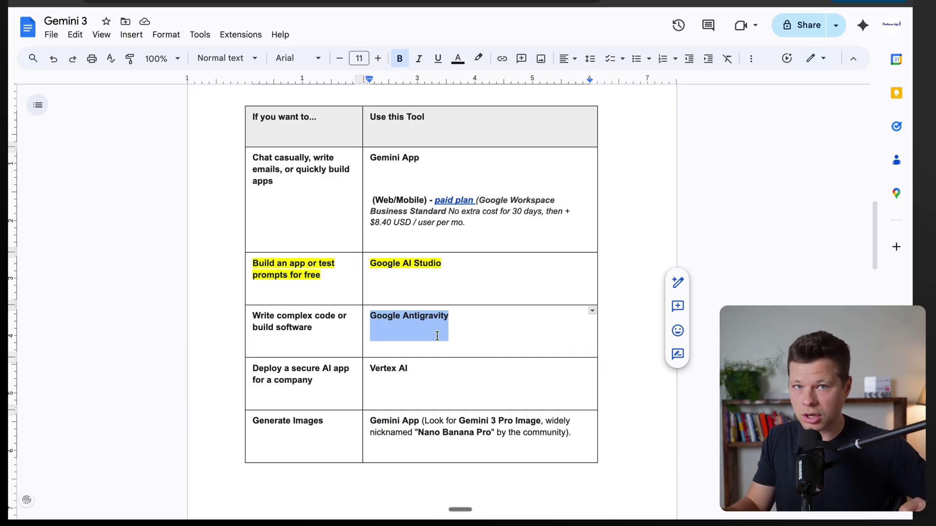
{"action": "scroll", "coordinate": [435, 340], "scroll_direction": "down", "scroll_amount": 1}
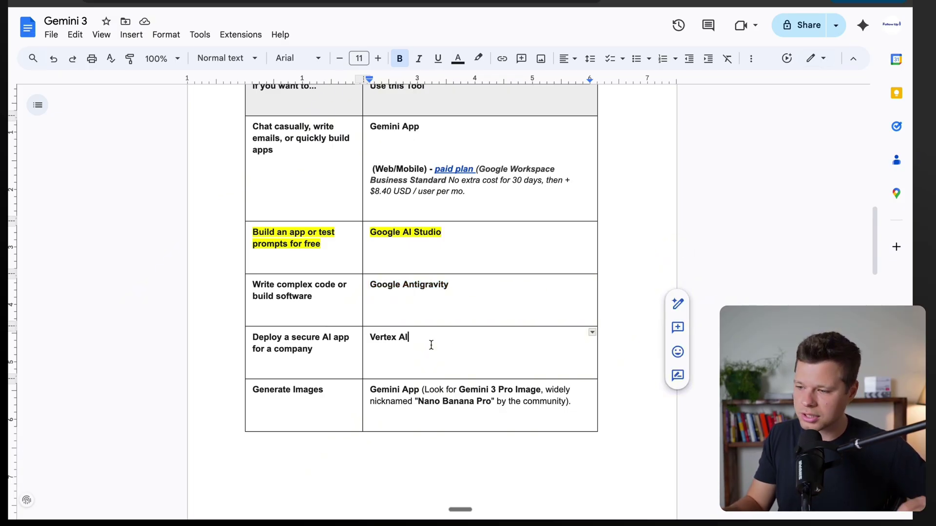
{"action": "triple_click", "coordinate": [430, 344]}
{"action": "scroll", "coordinate": [423, 357], "scroll_direction": "down", "scroll_amount": 1}
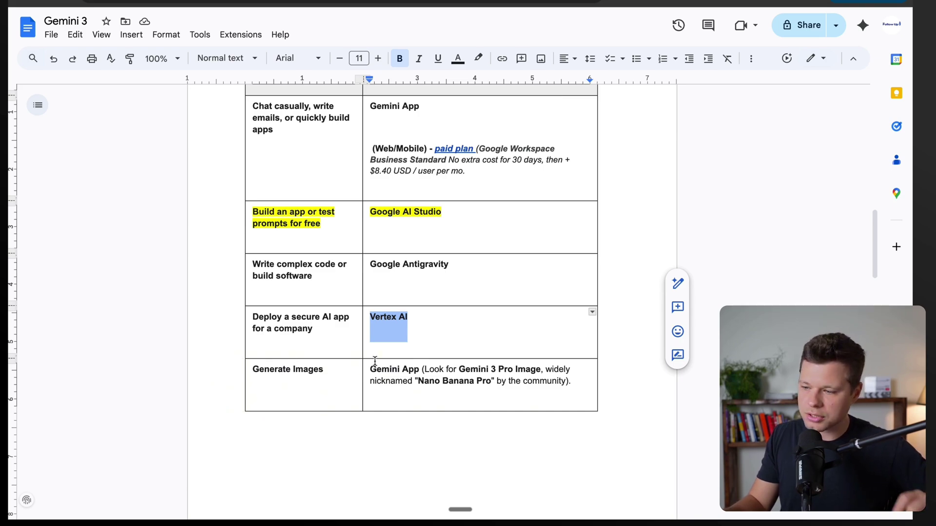
{"action": "left_click_drag", "start_coordinate": [371, 369], "coordinate": [405, 371]}
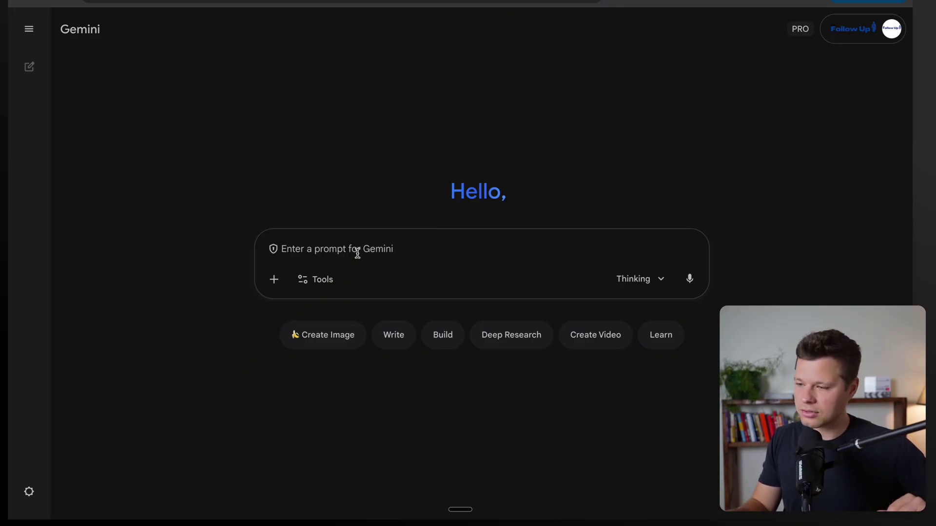
- Switch the chat to Guided Learning mode from Tools, then remove it again
{"action": "left_click", "coordinate": [323, 280]}
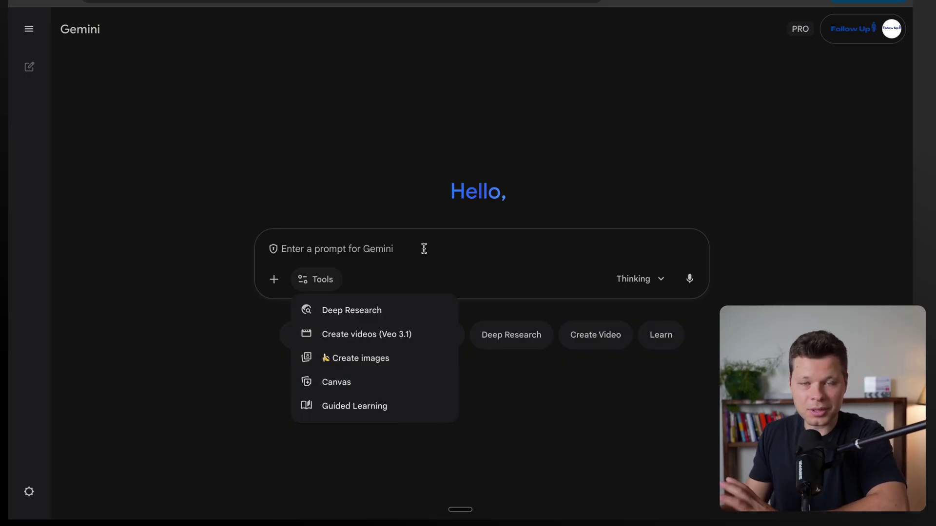
{"action": "left_click", "coordinate": [354, 405]}
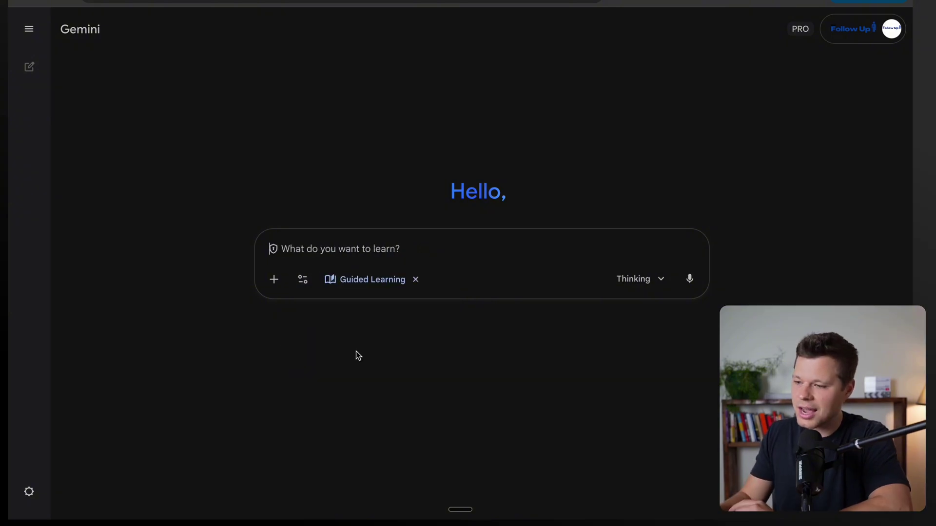
{"action": "left_click", "coordinate": [403, 252]}
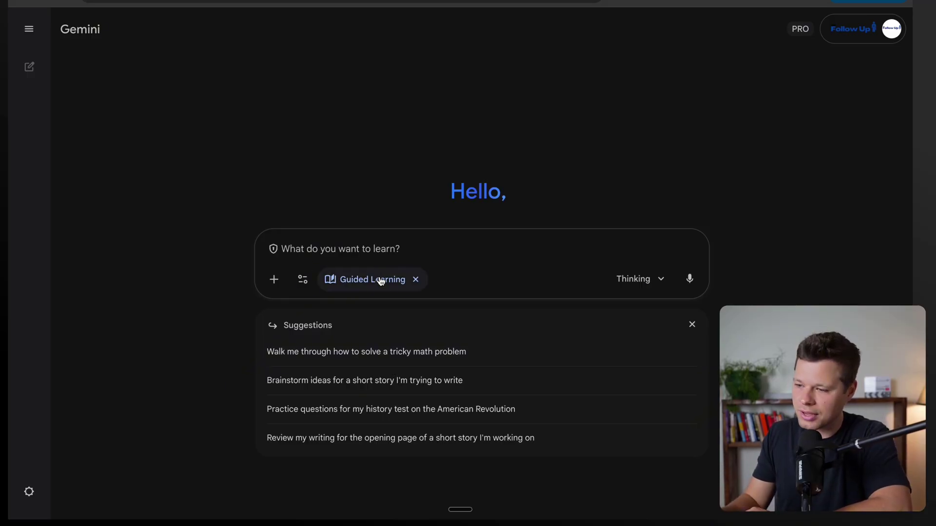
{"action": "left_click", "coordinate": [414, 280]}
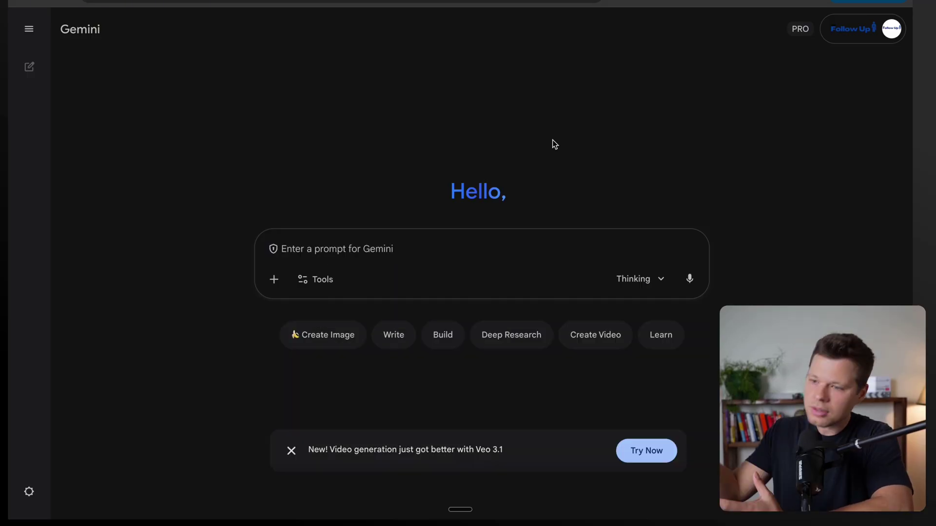
- Choose Fast as the chat model from the model dropdown
{"action": "left_click", "coordinate": [654, 278]}
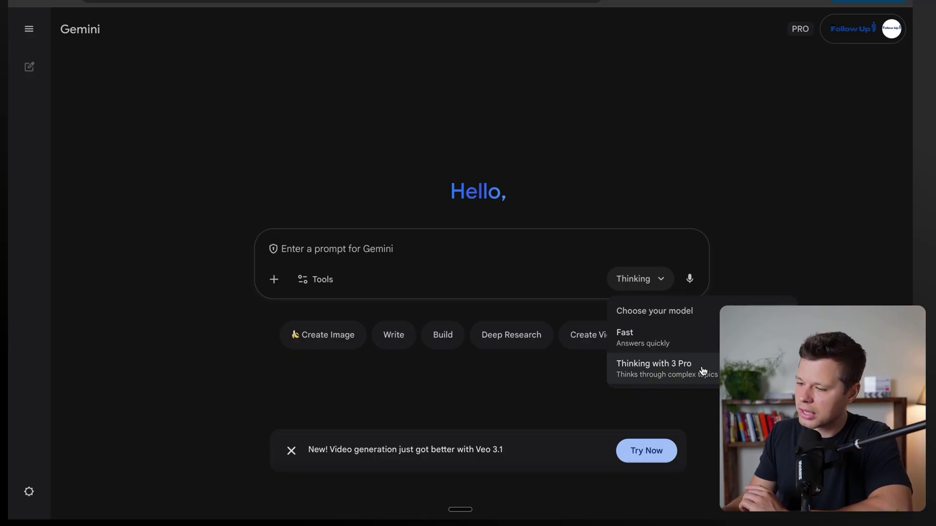
{"action": "left_click", "coordinate": [615, 176]}
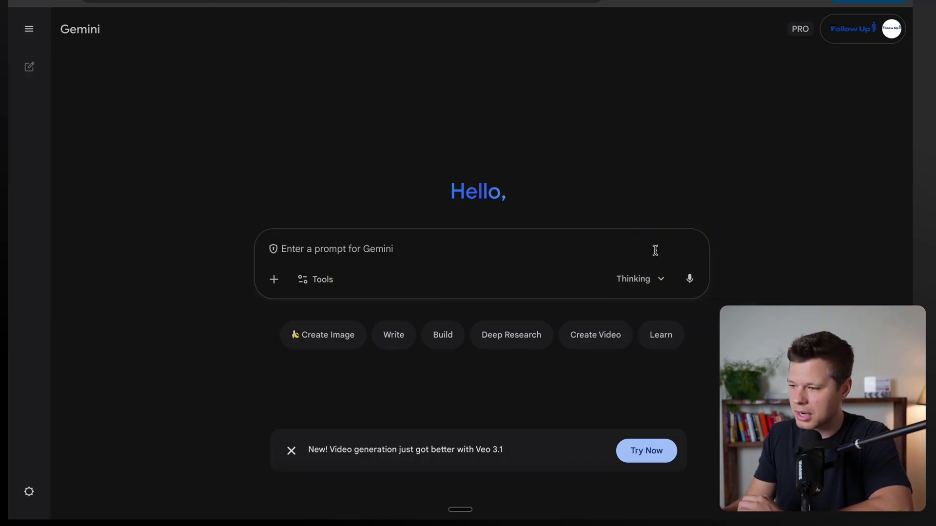
{"action": "left_click", "coordinate": [661, 279]}
{"action": "left_click", "coordinate": [643, 344]}
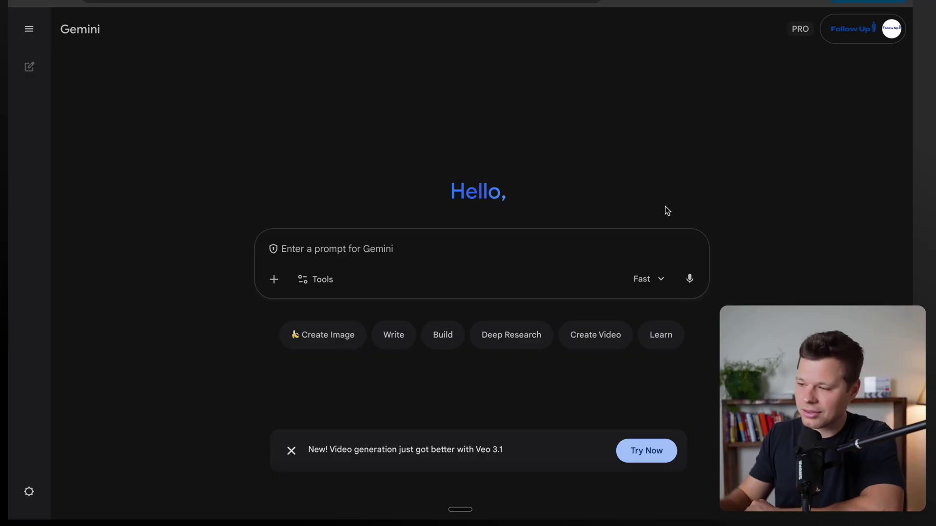
{"action": "left_click", "coordinate": [661, 279]}
{"action": "left_click", "coordinate": [681, 366]}
{"action": "left_click", "coordinate": [662, 280]}
{"action": "left_click", "coordinate": [653, 334]}
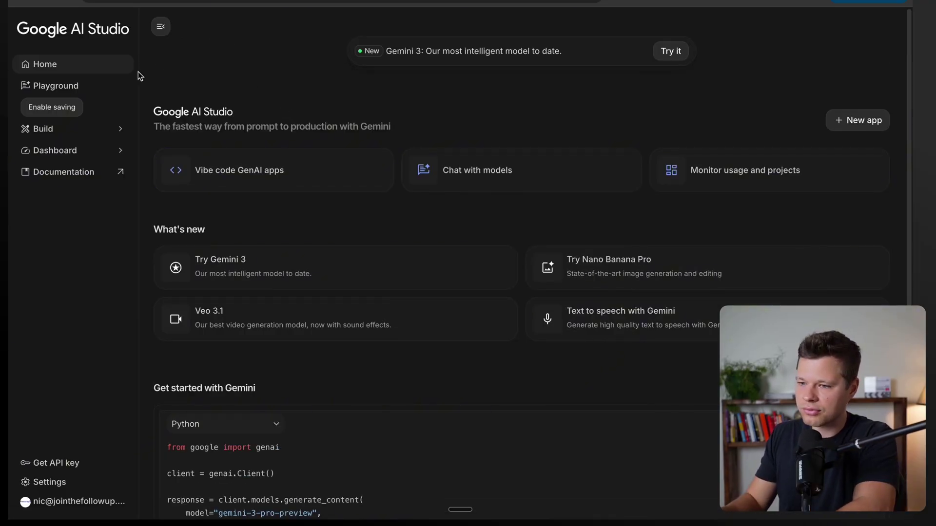
- Go from the Playground to the Build start page and focus the idea box
{"action": "left_click", "coordinate": [57, 86]}
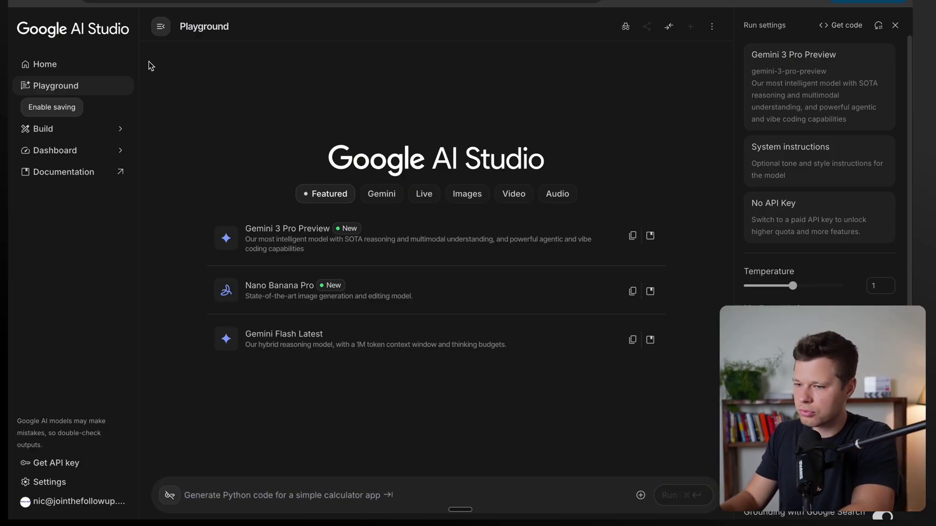
{"action": "left_click", "coordinate": [52, 133]}
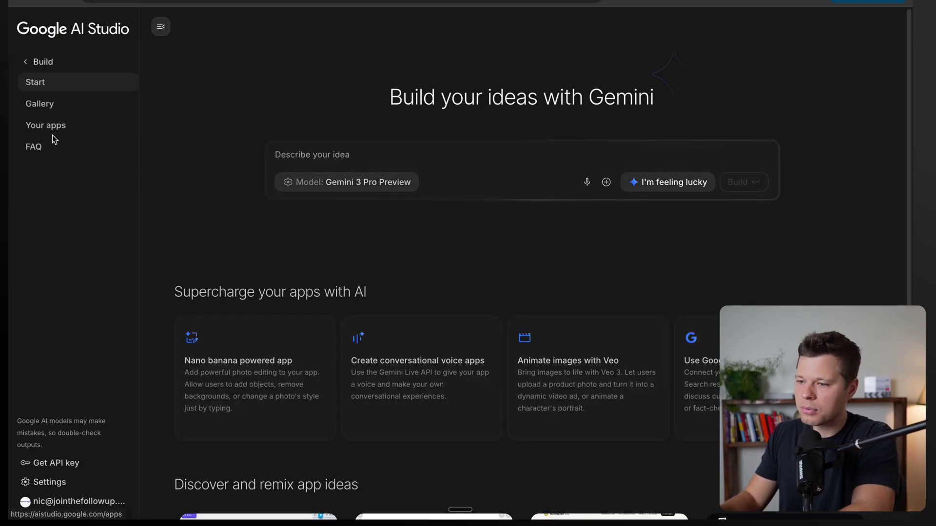
{"action": "left_click", "coordinate": [341, 156]}
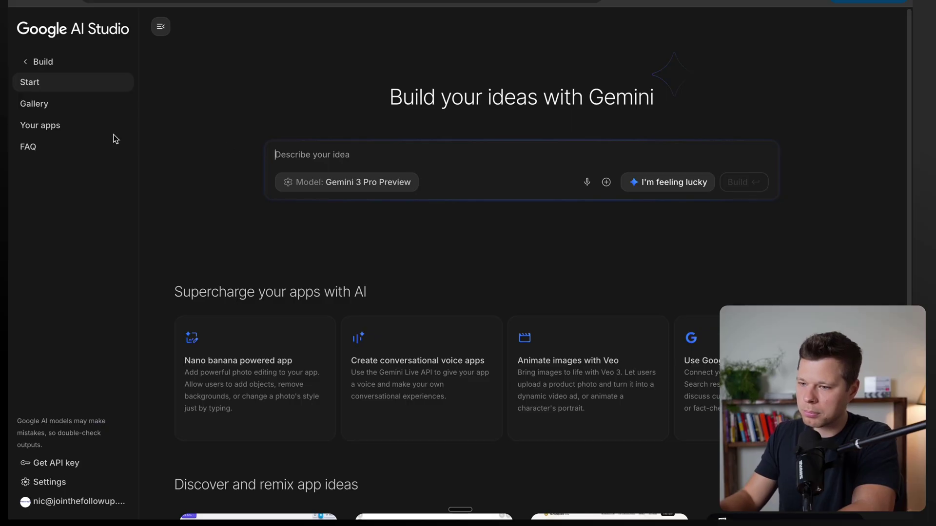
- Open the Gallery of example apps from the sidebar
{"action": "left_click", "coordinate": [34, 103]}
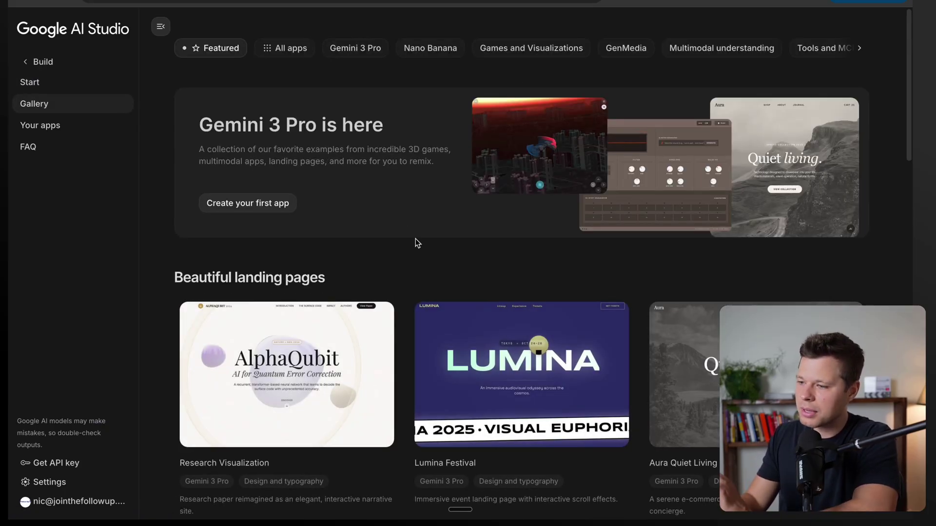
{"action": "scroll", "coordinate": [415, 242], "scroll_direction": "down", "scroll_amount": 2}
{"action": "scroll", "coordinate": [415, 239], "scroll_direction": "down", "scroll_amount": 4}
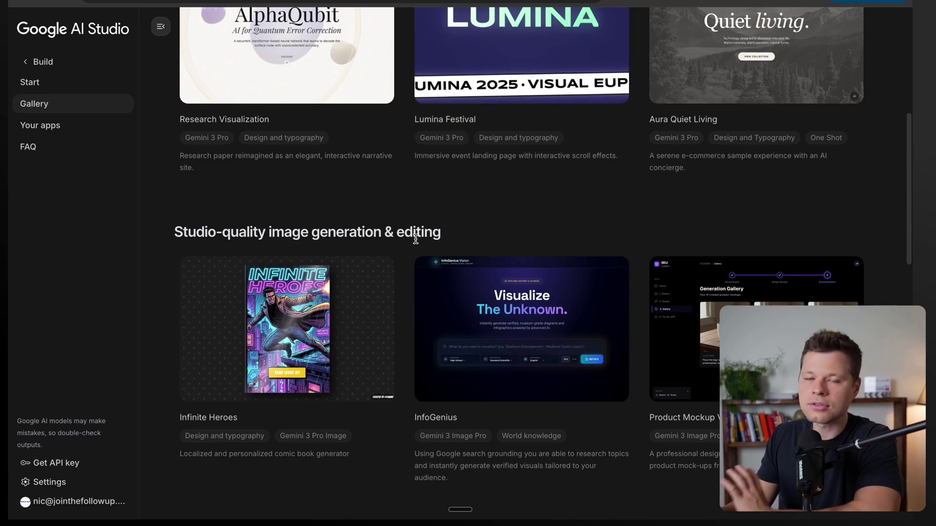
{"action": "scroll", "coordinate": [507, 230], "scroll_direction": "down", "scroll_amount": 1}
{"action": "scroll", "coordinate": [507, 230], "scroll_direction": "down", "scroll_amount": 4}
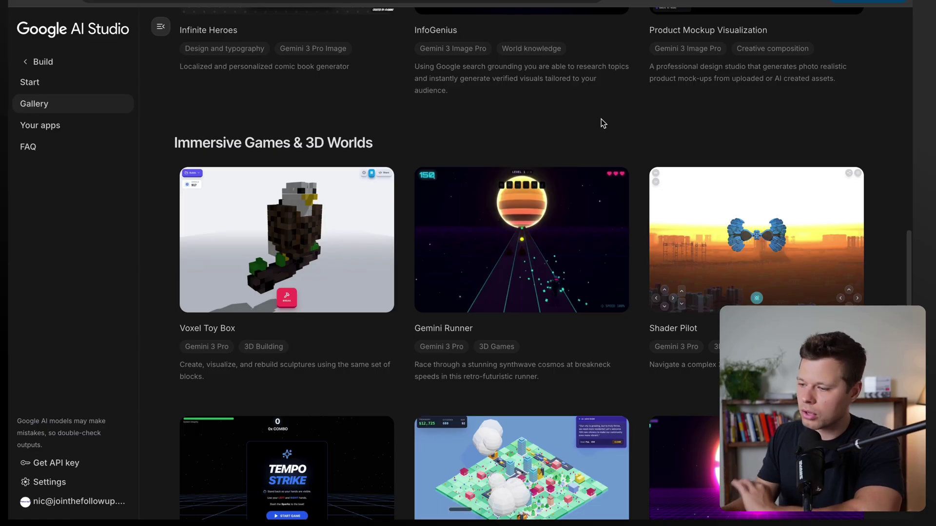
{"action": "scroll", "coordinate": [607, 140], "scroll_direction": "down", "scroll_amount": 4}
{"action": "scroll", "coordinate": [606, 212], "scroll_direction": "down", "scroll_amount": 2}
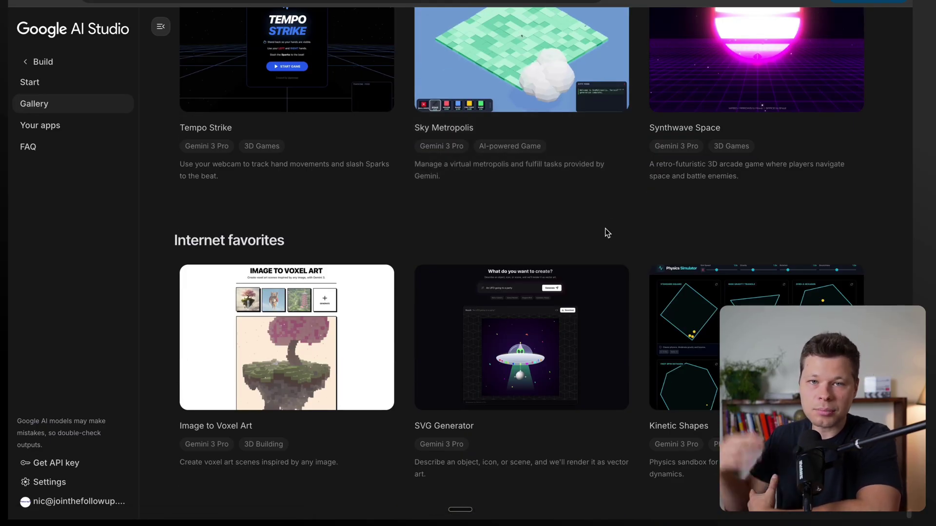
{"action": "scroll", "coordinate": [605, 251], "scroll_direction": "up", "scroll_amount": 4}
{"action": "scroll", "coordinate": [605, 256], "scroll_direction": "up", "scroll_amount": 3}
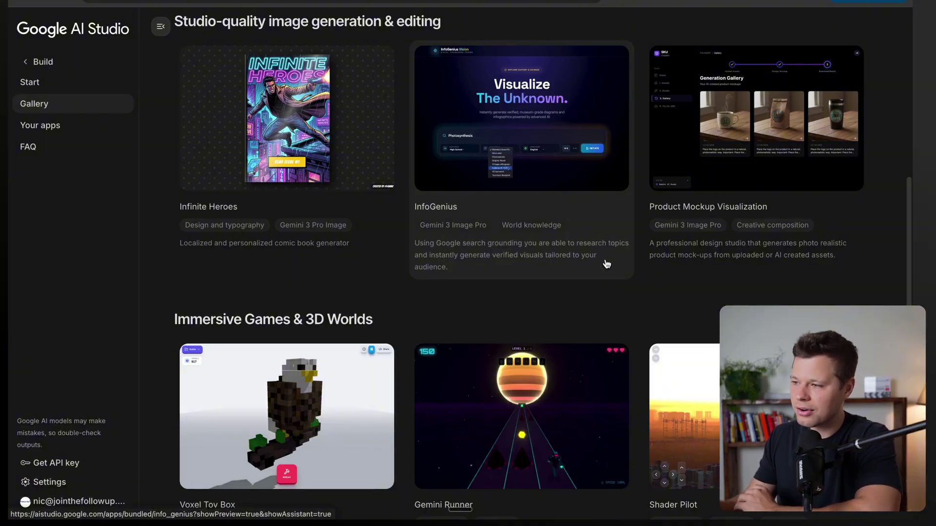
{"action": "scroll", "coordinate": [606, 264], "scroll_direction": "up", "scroll_amount": 2}
{"action": "scroll", "coordinate": [605, 265], "scroll_direction": "up", "scroll_amount": 3}
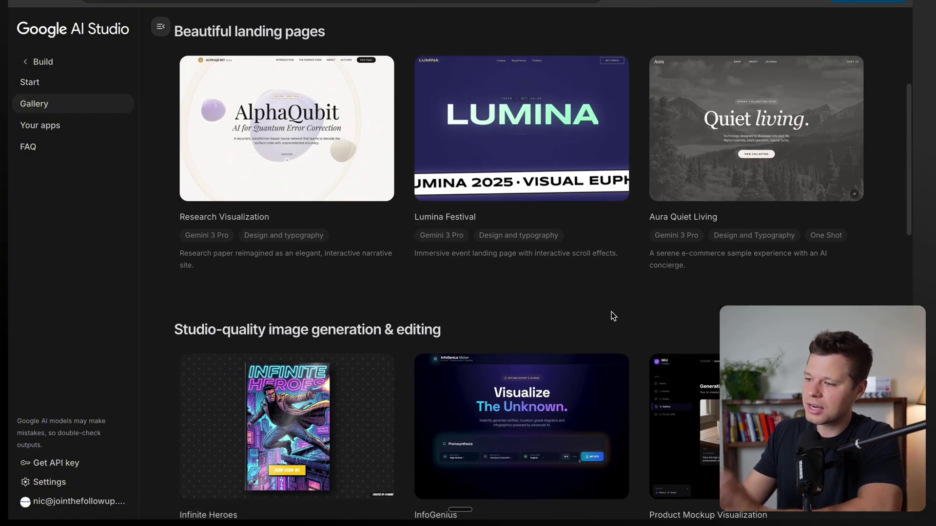
{"action": "scroll", "coordinate": [717, 246], "scroll_direction": "down", "scroll_amount": 1}
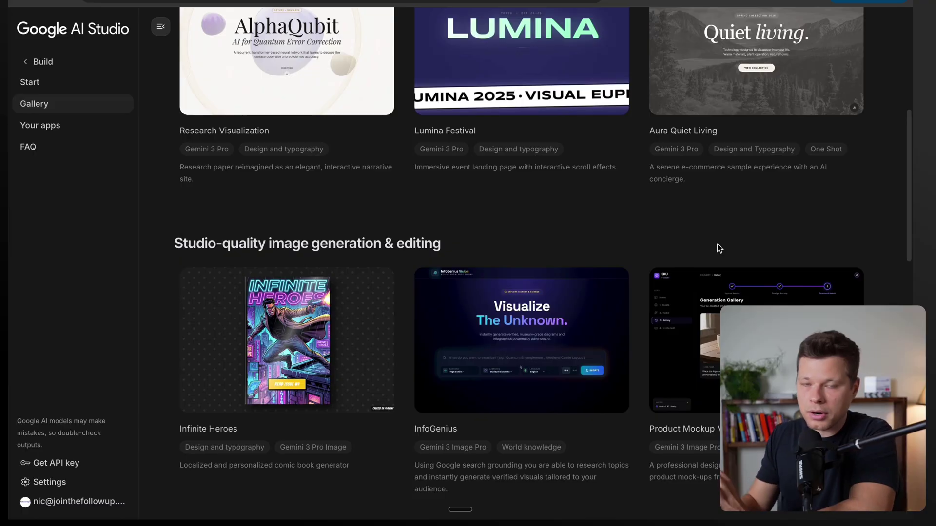
{"action": "scroll", "coordinate": [717, 249], "scroll_direction": "down", "scroll_amount": 1}
{"action": "scroll", "coordinate": [717, 244], "scroll_direction": "down", "scroll_amount": 4}
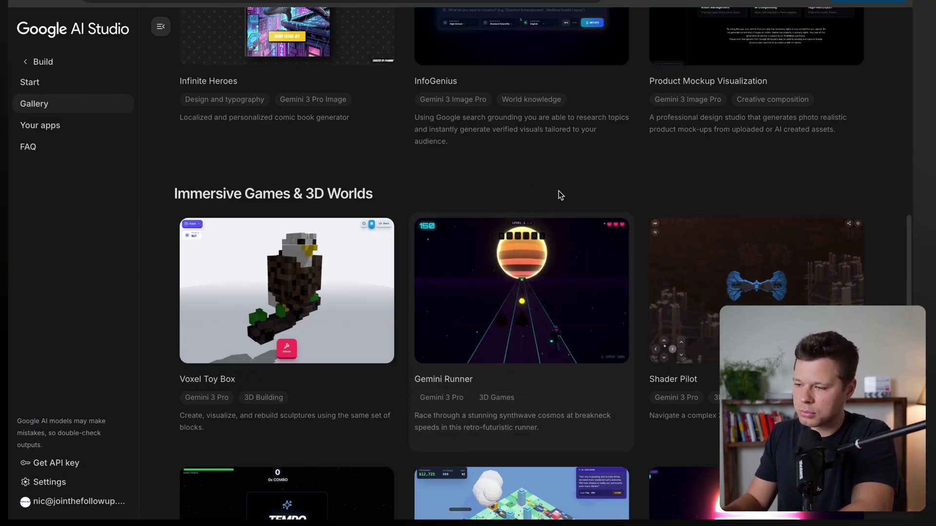
- Open Gemini Runner, try downloading it, and copy its share link
{"action": "left_click", "coordinate": [516, 294]}
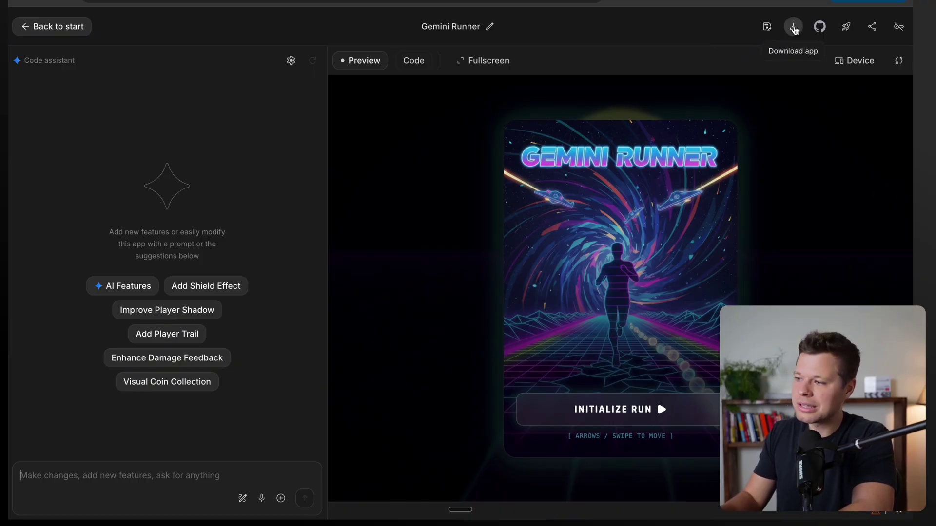
{"action": "left_click", "coordinate": [795, 28]}
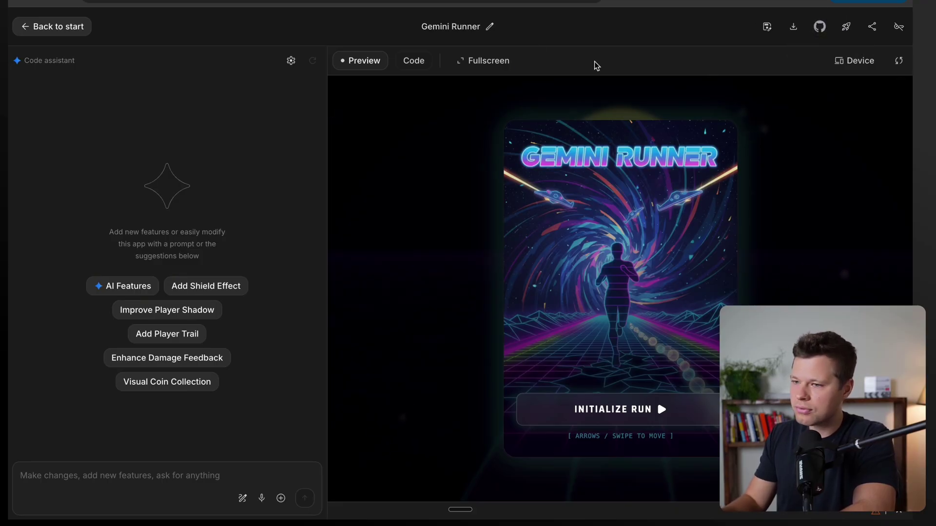
{"action": "left_click", "coordinate": [872, 26]}
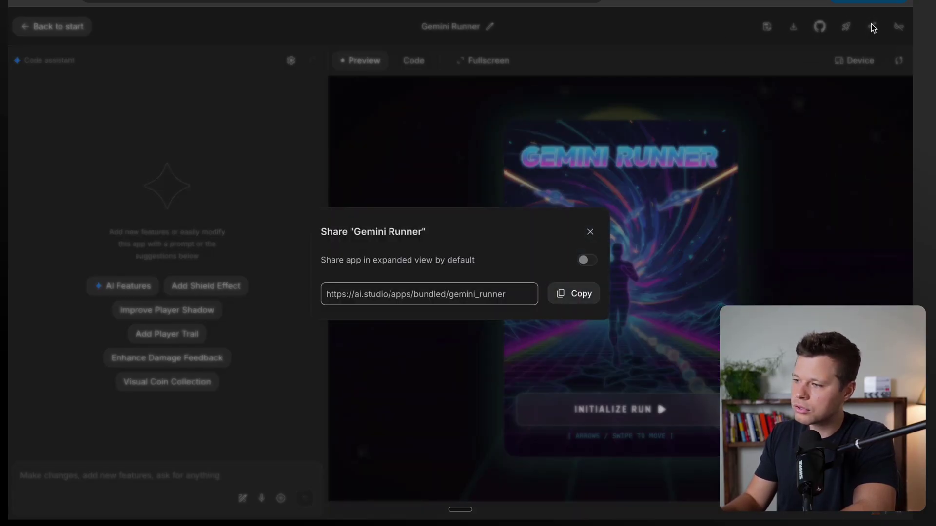
{"action": "left_click", "coordinate": [574, 293]}
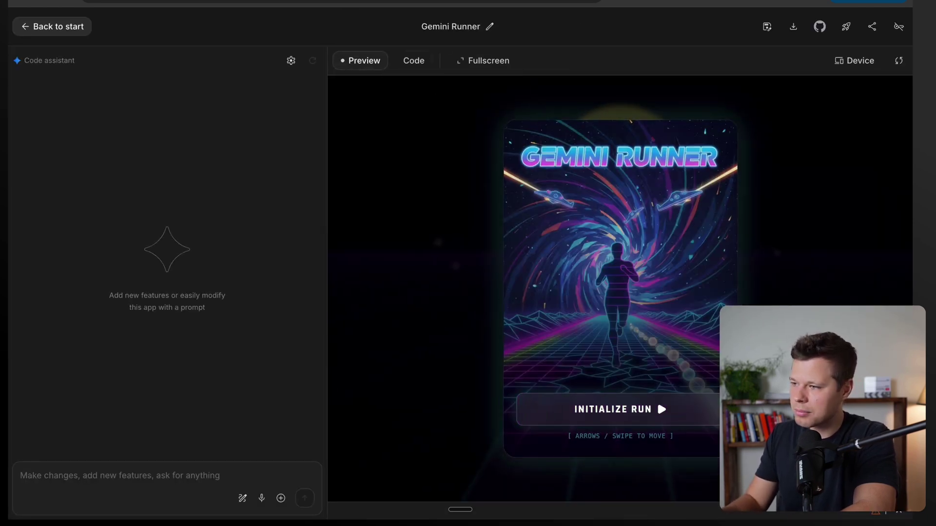
- Build the small-business banking website prompt from the start page into NovaDoc Financial
{"action": "left_click", "coordinate": [38, 27]}
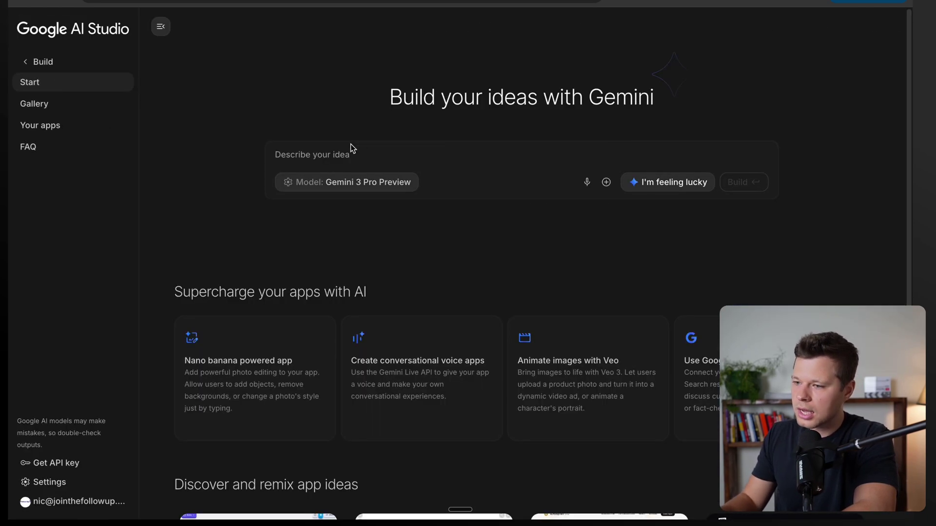
{"action": "left_click", "coordinate": [341, 151]}
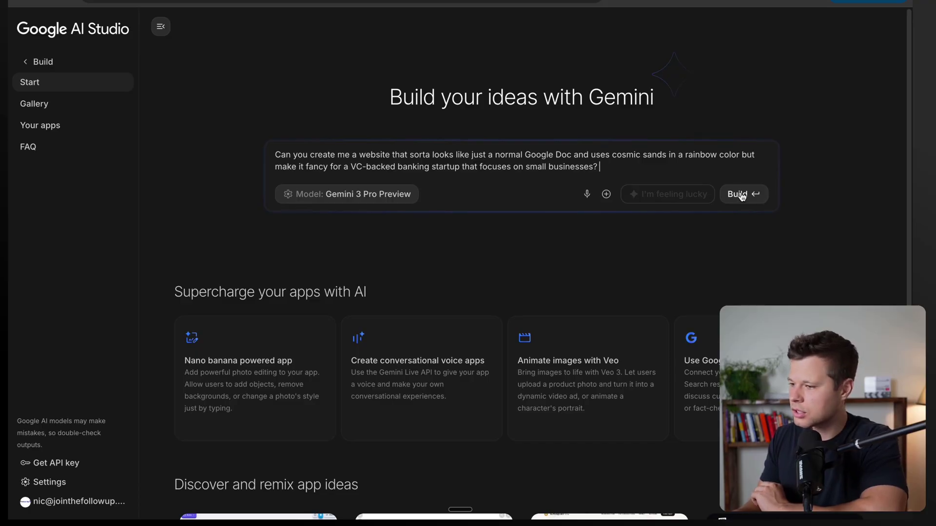
{"action": "left_click", "coordinate": [740, 194]}
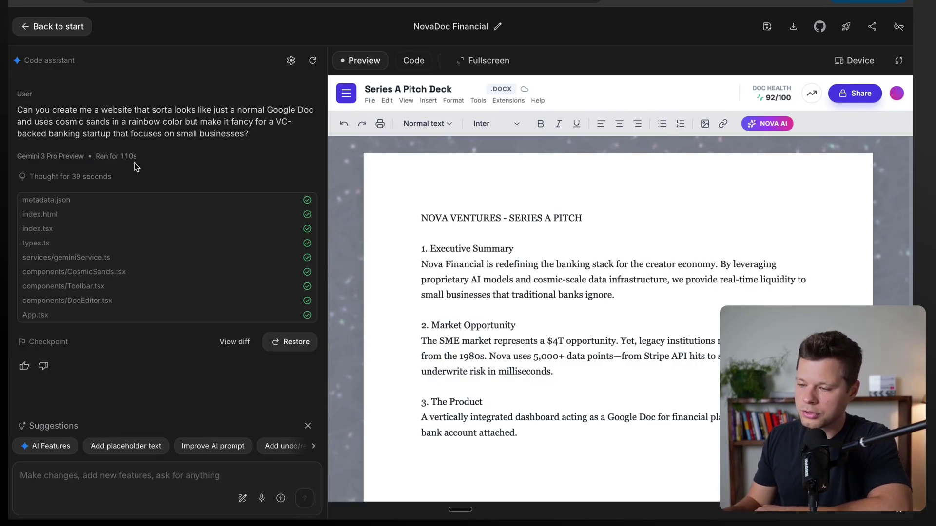
{"action": "scroll", "coordinate": [469, 311], "scroll_direction": "down", "scroll_amount": 3}
{"action": "scroll", "coordinate": [467, 305], "scroll_direction": "down", "scroll_amount": 3}
{"action": "scroll", "coordinate": [467, 305], "scroll_direction": "up", "scroll_amount": 5}
{"action": "scroll", "coordinate": [467, 305], "scroll_direction": "up", "scroll_amount": 2}
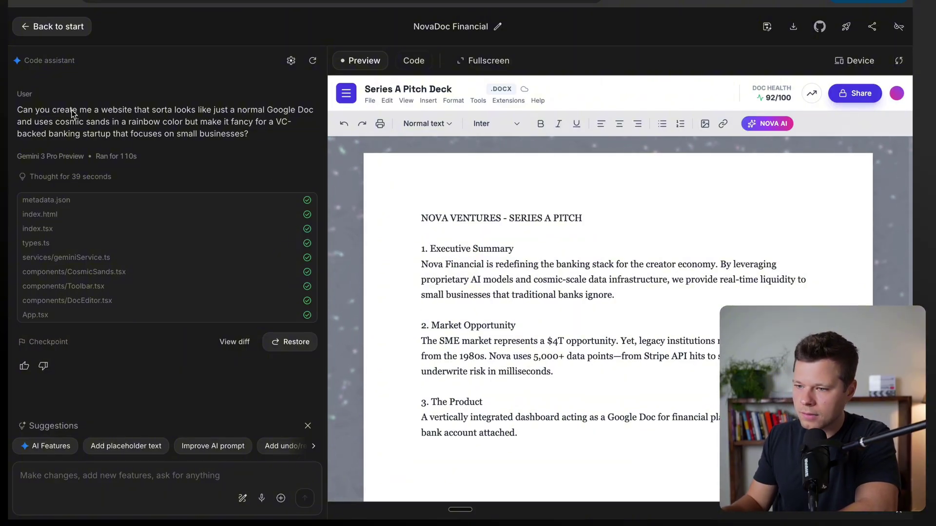
- Have NOVA AI expand the pitch document and delete its last advisory paragraph
{"action": "double_click", "coordinate": [143, 122]}
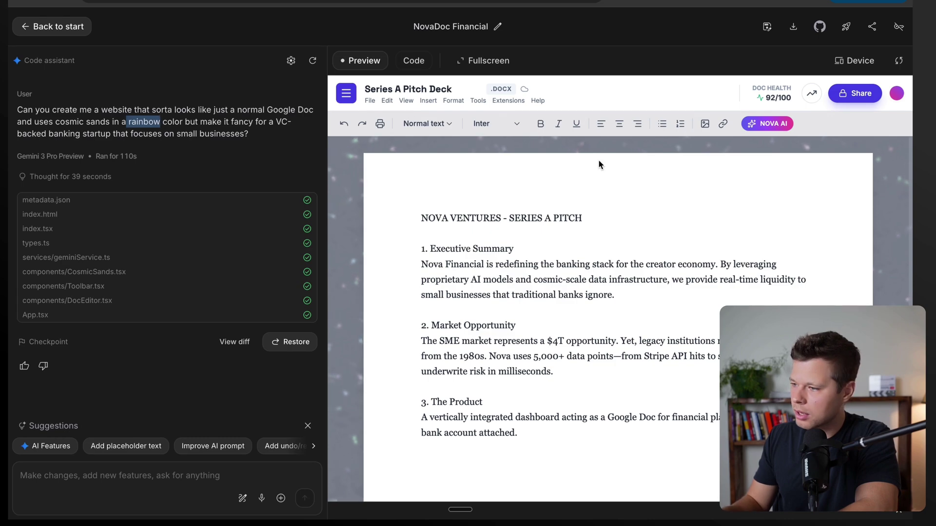
{"action": "scroll", "coordinate": [616, 330], "scroll_direction": "down", "scroll_amount": 5}
{"action": "scroll", "coordinate": [617, 330], "scroll_direction": "up", "scroll_amount": 5}
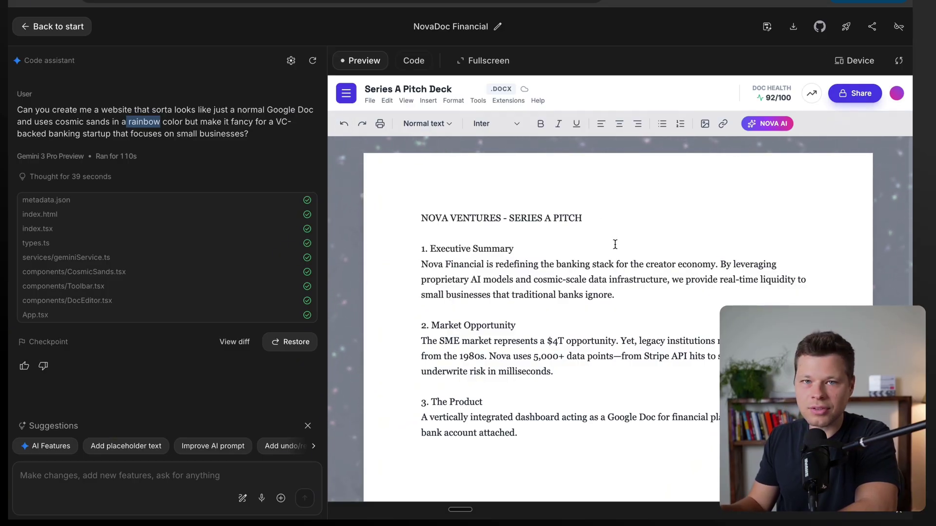
{"action": "scroll", "coordinate": [615, 248], "scroll_direction": "down", "scroll_amount": 1}
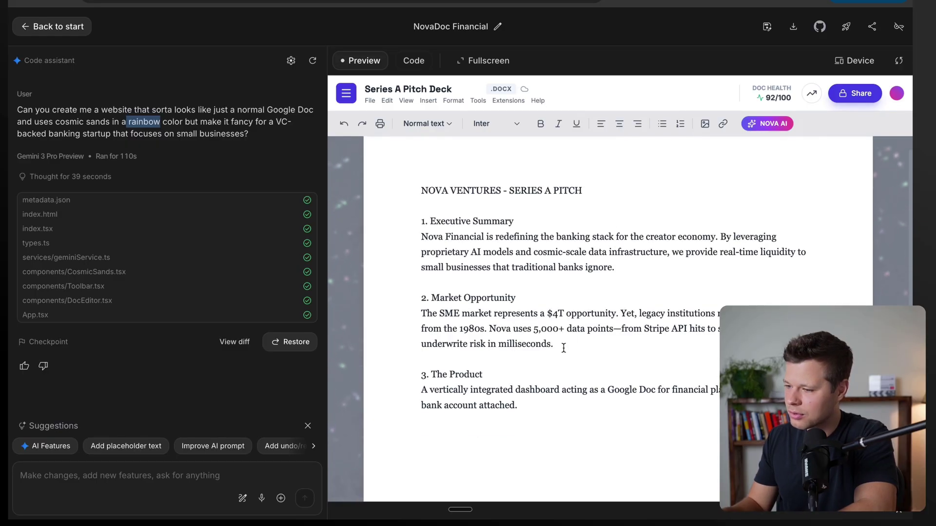
{"action": "left_click_drag", "start_coordinate": [555, 344], "coordinate": [420, 316]}
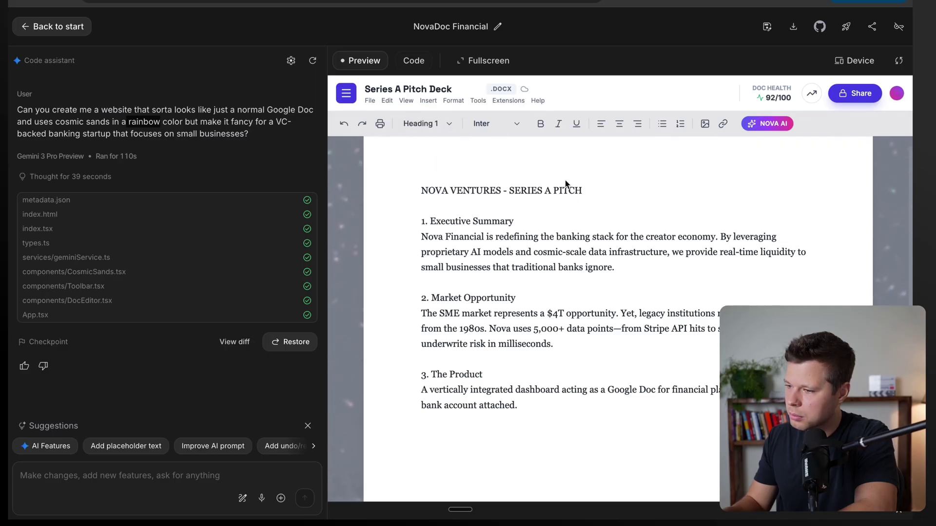
{"action": "left_click_drag", "start_coordinate": [578, 189], "coordinate": [374, 196]}
{"action": "left_click", "coordinate": [661, 176]}
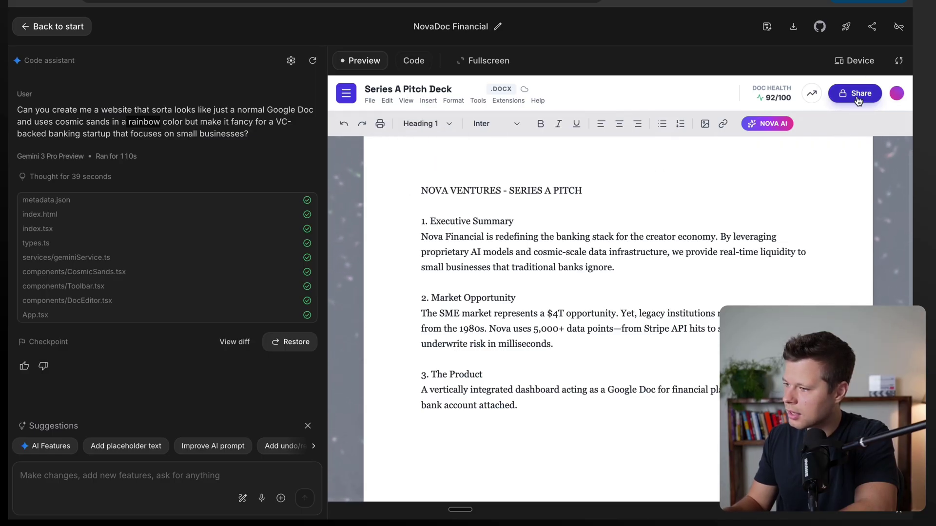
{"action": "left_click", "coordinate": [767, 123]}
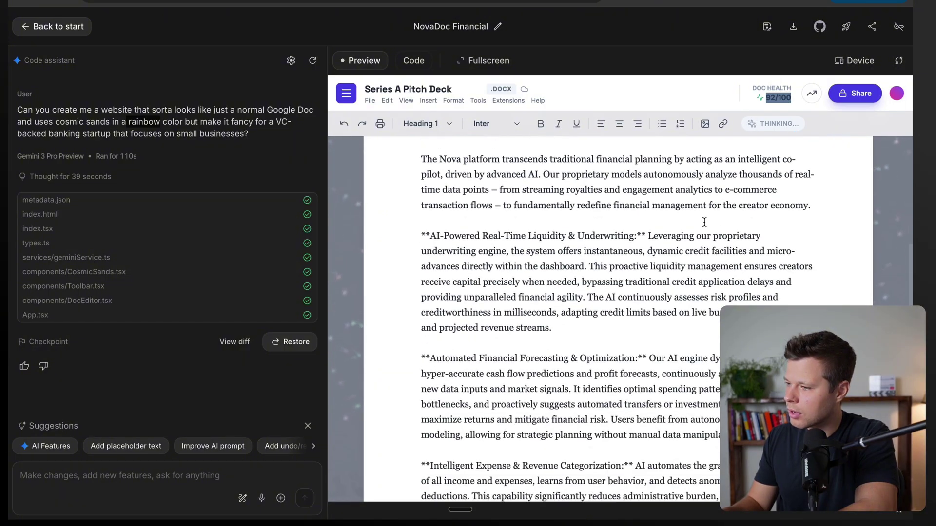
{"action": "scroll", "coordinate": [694, 248], "scroll_direction": "down", "scroll_amount": 10}
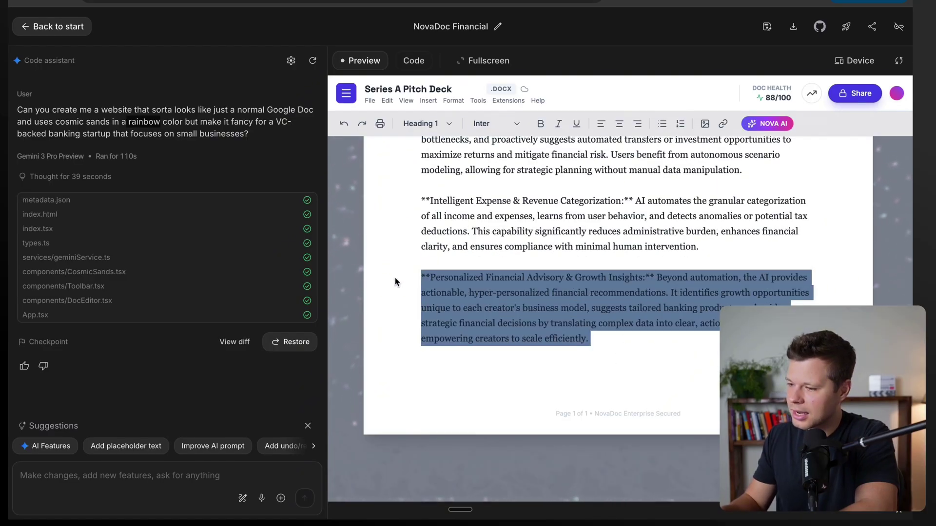
{"action": "key", "text": "BackSpace"}
{"action": "scroll", "coordinate": [393, 277], "scroll_direction": "up", "scroll_amount": 10}
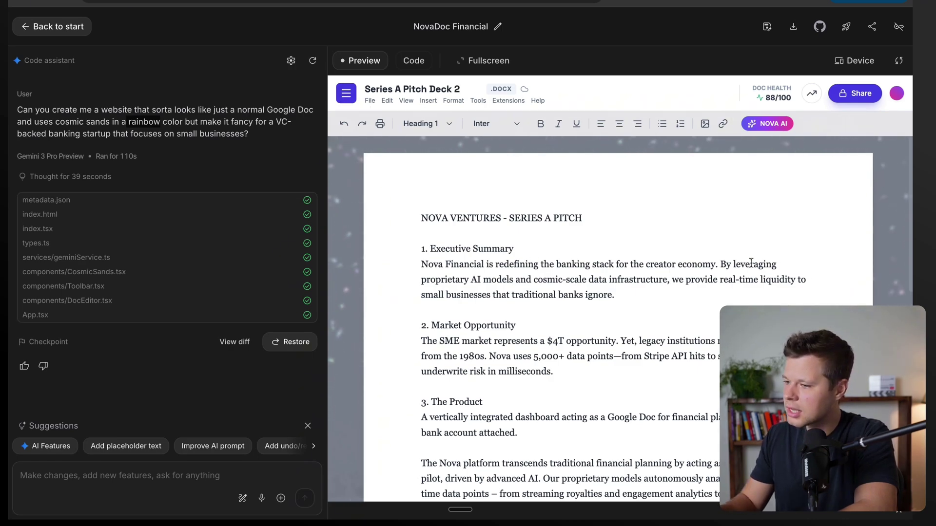
- Retitle the document 'Series A Pitch Deck 2'
{"action": "left_click", "coordinate": [459, 86]}
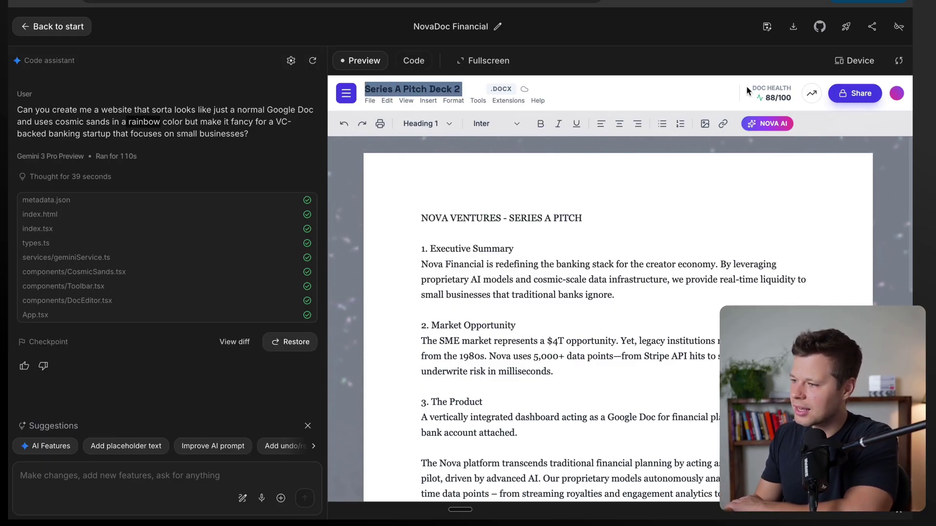
{"action": "left_click", "coordinate": [423, 88]}
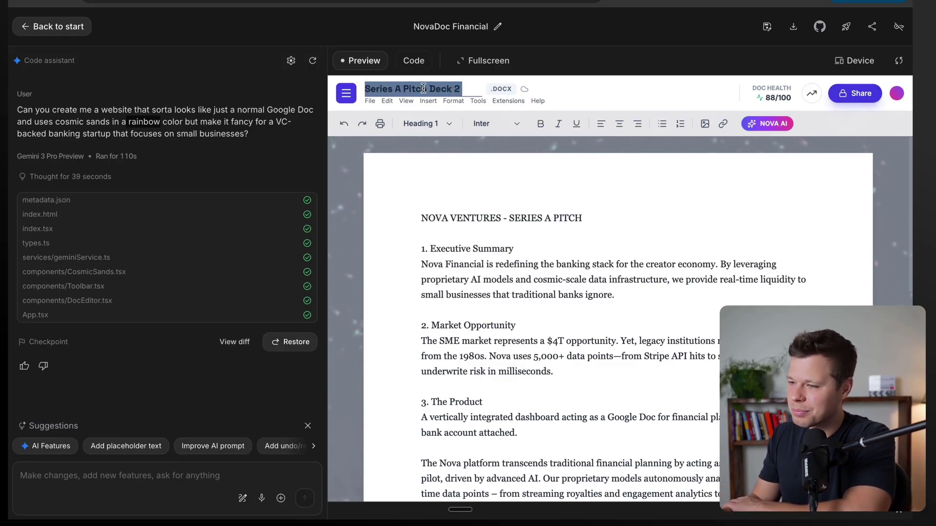
{"action": "left_click", "coordinate": [449, 287]}
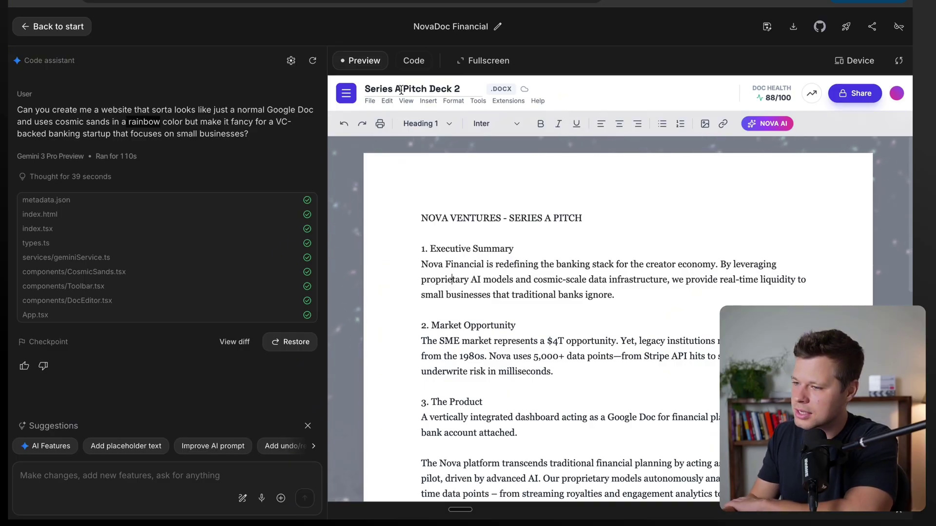
{"action": "left_click", "coordinate": [457, 89]}
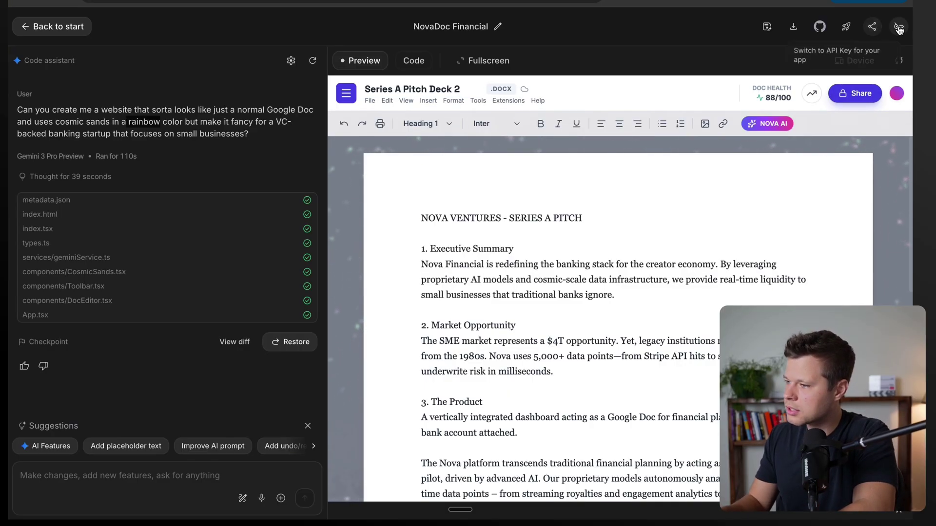
- Dismiss the Deploy dialog, then delete the Forecasting and Expense Categorization paragraphs
{"action": "left_click", "coordinate": [844, 26]}
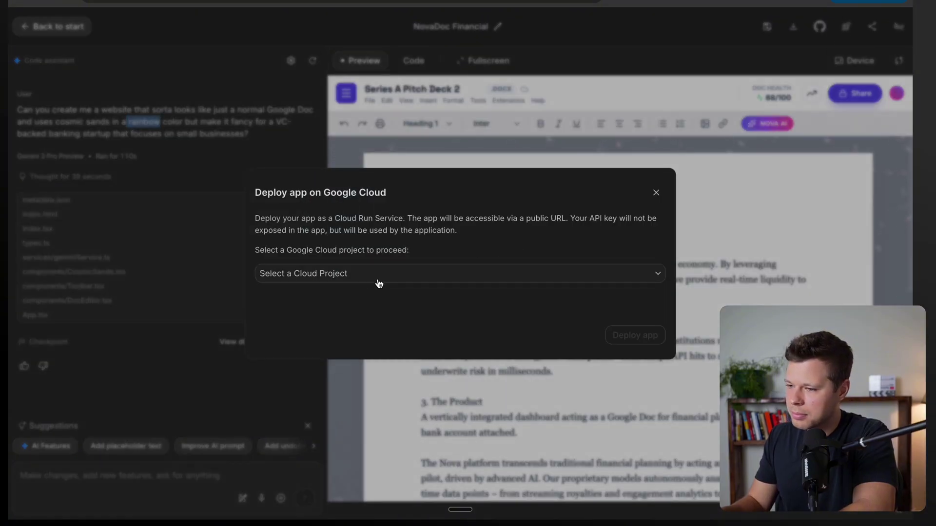
{"action": "left_click", "coordinate": [365, 275]}
{"action": "left_click", "coordinate": [654, 194]}
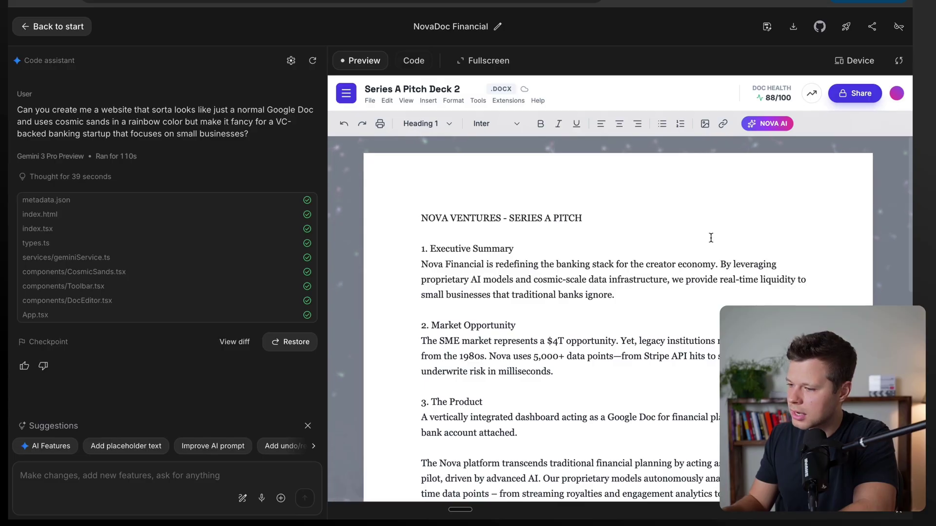
{"action": "scroll", "coordinate": [470, 172], "scroll_direction": "down", "scroll_amount": 1}
{"action": "scroll", "coordinate": [471, 171], "scroll_direction": "up", "scroll_amount": 1}
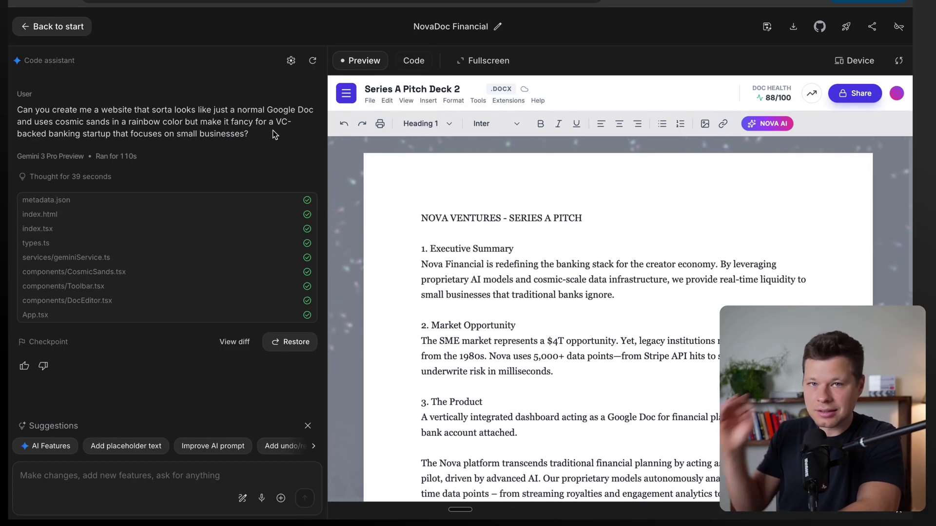
{"action": "scroll", "coordinate": [476, 203], "scroll_direction": "down", "scroll_amount": 1}
{"action": "scroll", "coordinate": [476, 204], "scroll_direction": "down", "scroll_amount": 5}
{"action": "scroll", "coordinate": [477, 203], "scroll_direction": "down", "scroll_amount": 5}
{"action": "scroll", "coordinate": [476, 203], "scroll_direction": "up", "scroll_amount": 10}
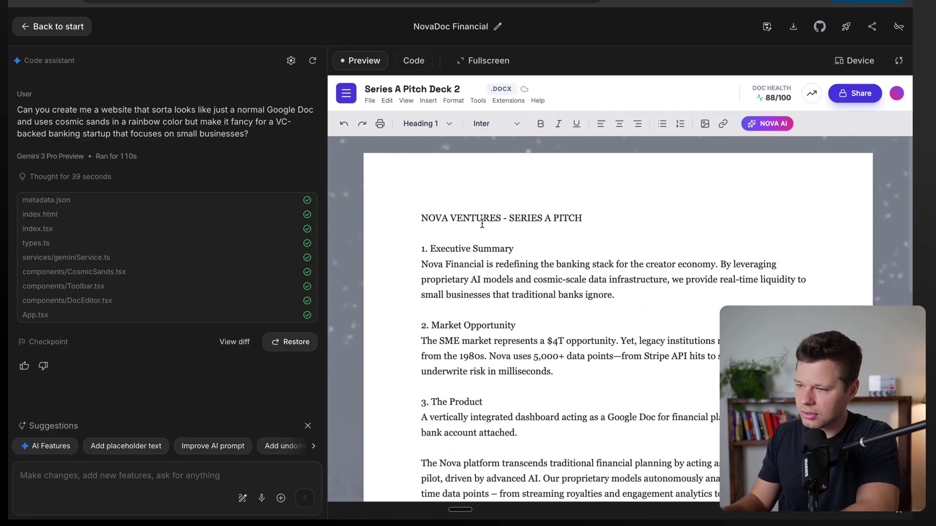
{"action": "scroll", "coordinate": [502, 166], "scroll_direction": "down", "scroll_amount": 3}
{"action": "scroll", "coordinate": [502, 167], "scroll_direction": "down", "scroll_amount": 5}
{"action": "scroll", "coordinate": [501, 166], "scroll_direction": "up", "scroll_amount": 4}
{"action": "scroll", "coordinate": [501, 163], "scroll_direction": "down", "scroll_amount": 1}
{"action": "scroll", "coordinate": [502, 164], "scroll_direction": "down", "scroll_amount": 1}
{"action": "left_click_drag", "start_coordinate": [700, 449], "coordinate": [409, 301]}
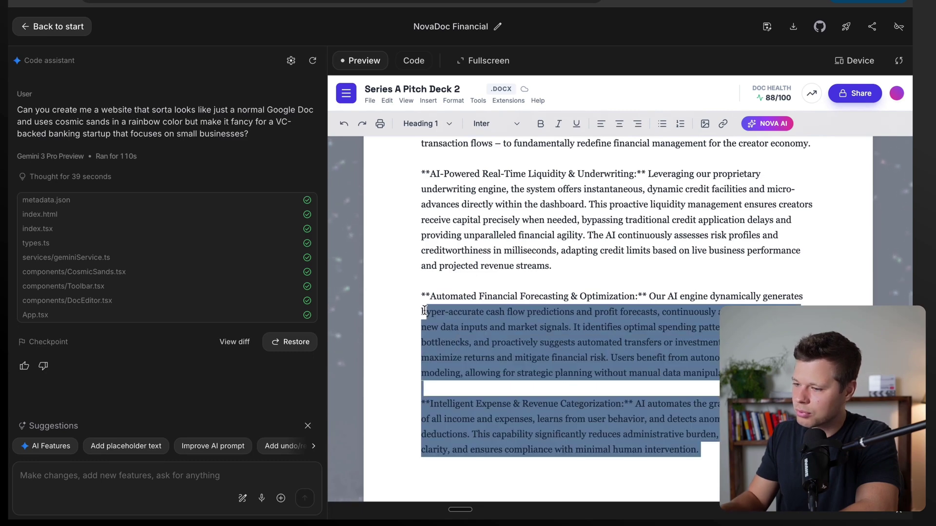
{"action": "key", "text": "BackSpace"}
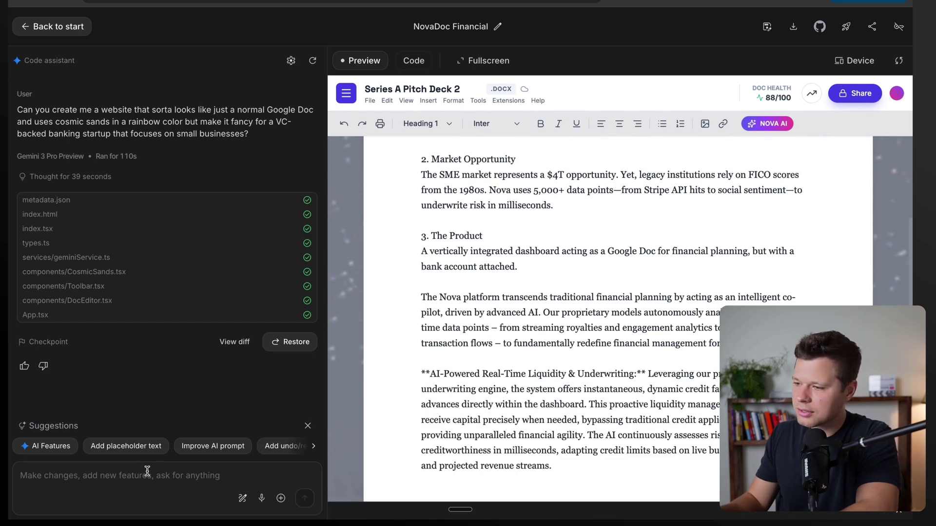
{"action": "scroll", "coordinate": [500, 334], "scroll_direction": "up", "scroll_amount": 3}
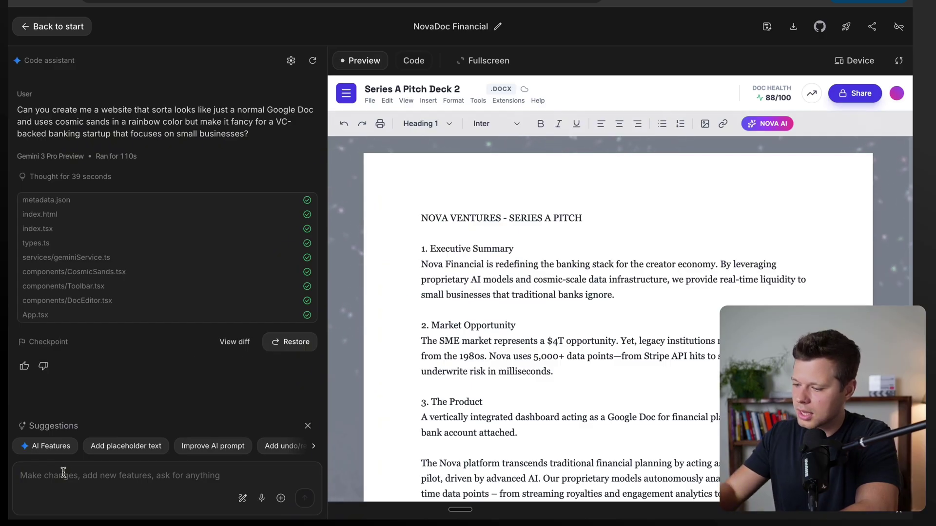
{"action": "type", "text": "Can you add an about page, as well as an about picture of the executive team"}
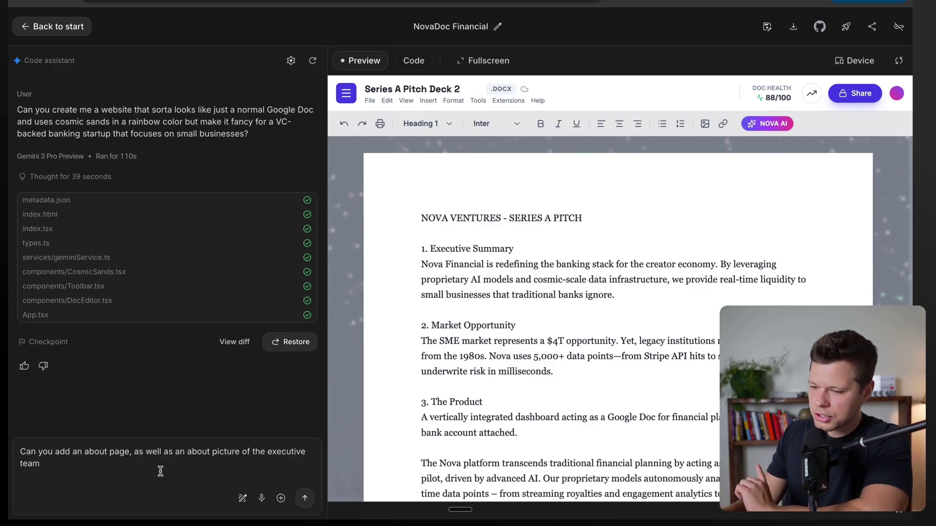
- Send the assistant a request for an About page with an executive-team picture
{"action": "left_click", "coordinate": [305, 498]}
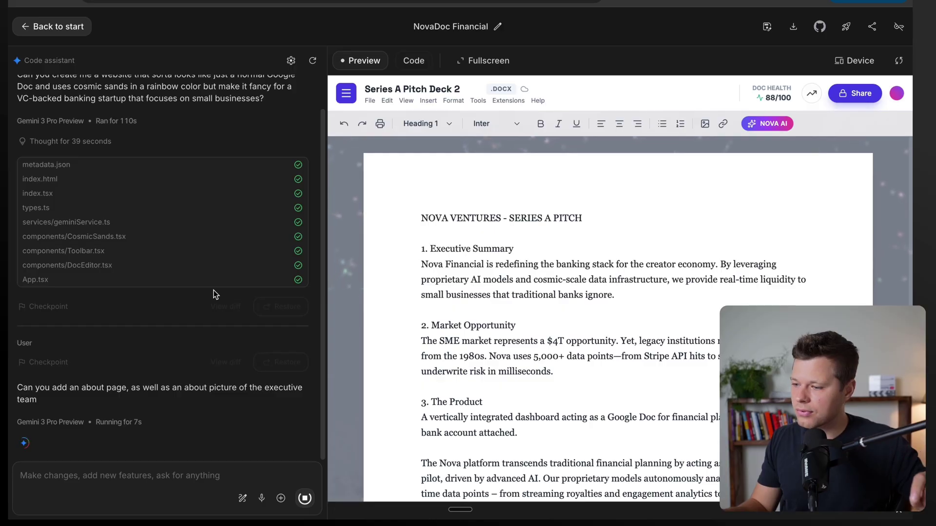
{"action": "scroll", "coordinate": [389, 356], "scroll_direction": "down", "scroll_amount": 1}
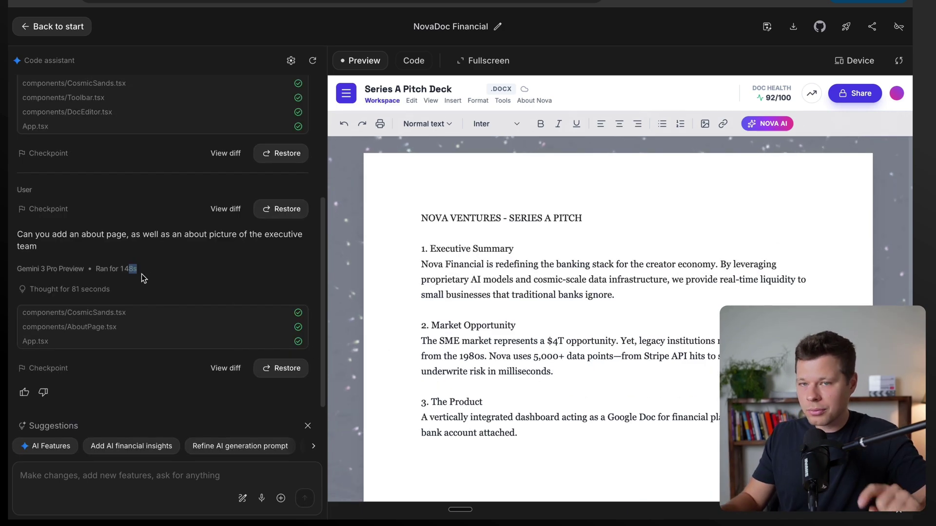
- Highlight the 148s run time and the About page request in the chat
{"action": "left_click_drag", "start_coordinate": [170, 269], "coordinate": [122, 270]}
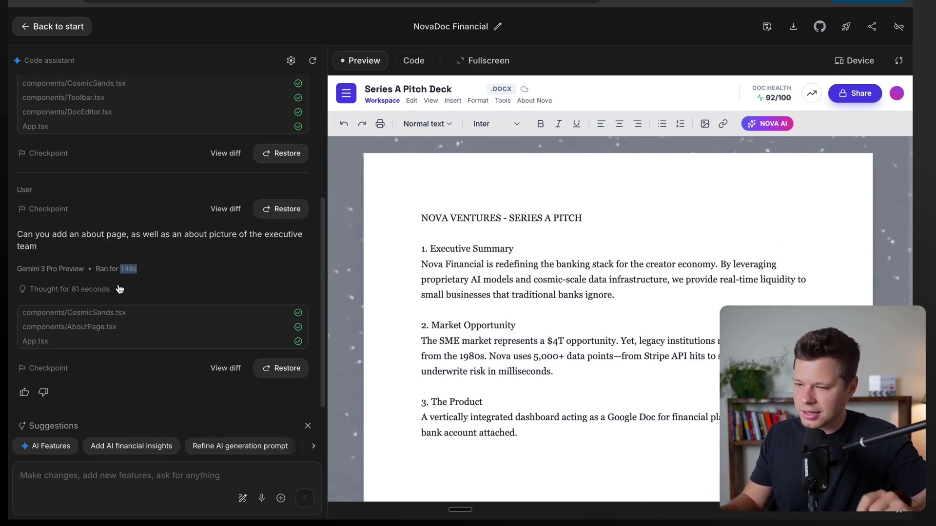
{"action": "left_click_drag", "start_coordinate": [51, 249], "coordinate": [24, 236]}
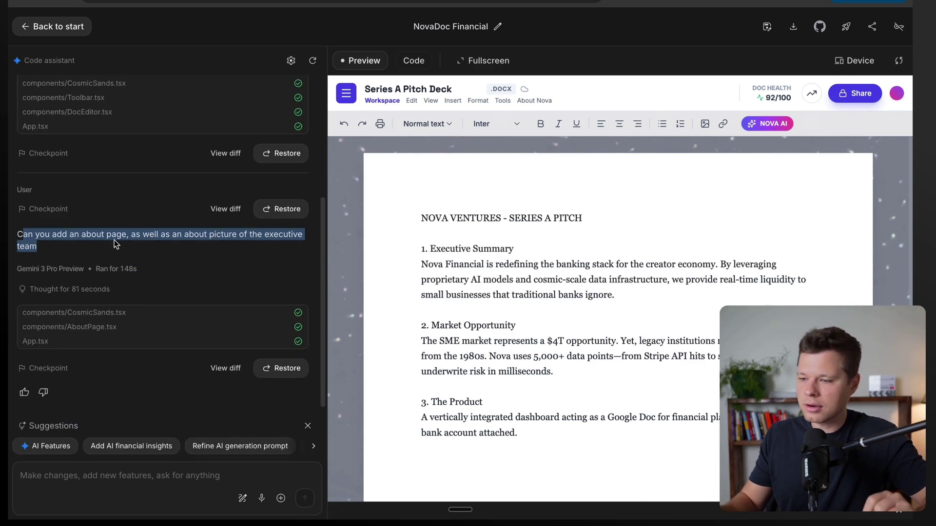
{"action": "left_click", "coordinate": [538, 286]}
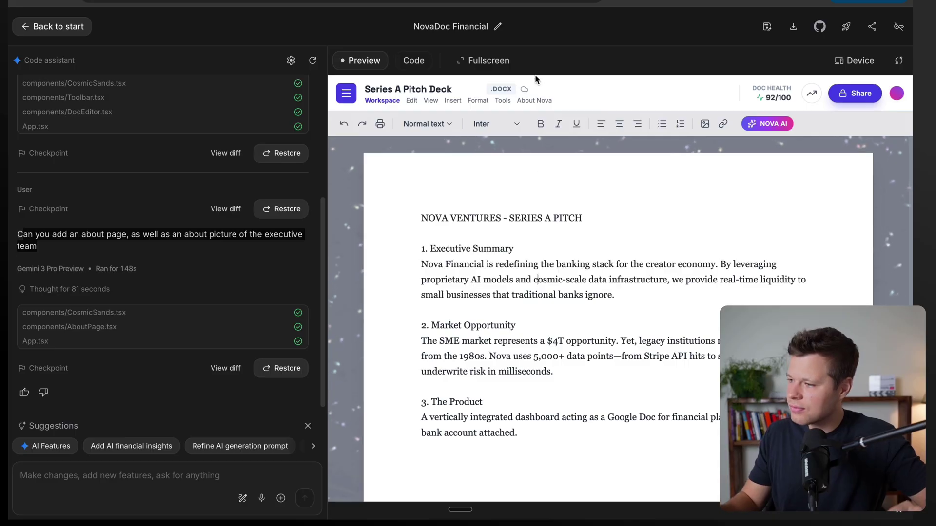
- Show the preview full-screen and highlight its Runway and Cash Balance figures
{"action": "left_click", "coordinate": [486, 60]}
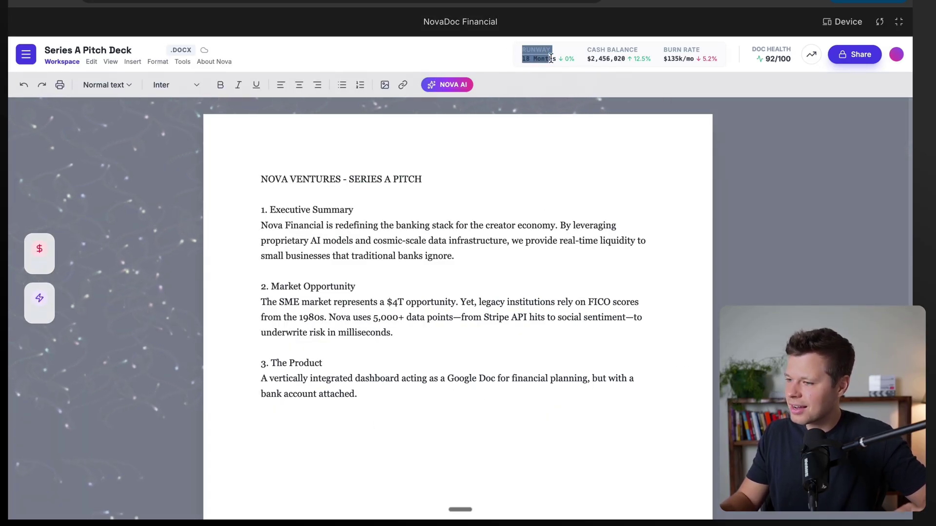
{"action": "left_click_drag", "start_coordinate": [521, 51], "coordinate": [581, 63]}
{"action": "left_click", "coordinate": [526, 58]}
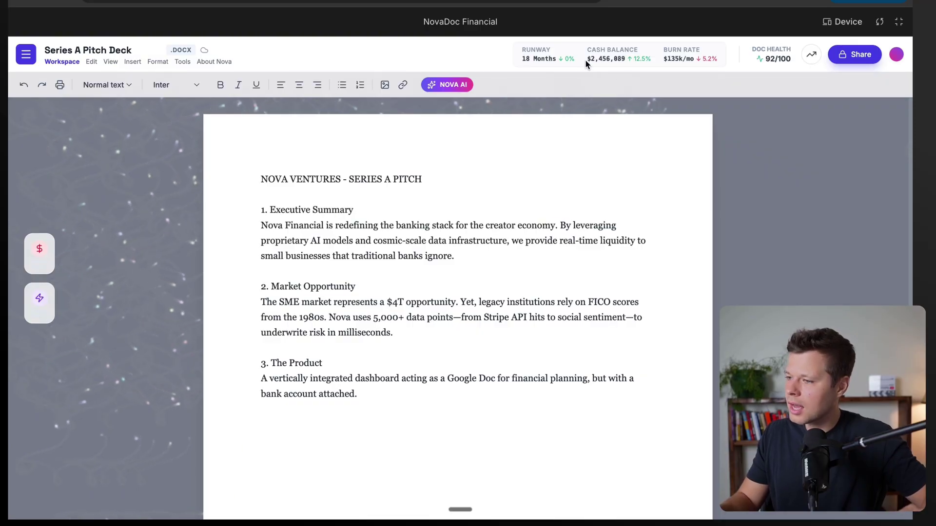
{"action": "left_click_drag", "start_coordinate": [587, 59], "coordinate": [694, 59]}
{"action": "left_click", "coordinate": [670, 81]}
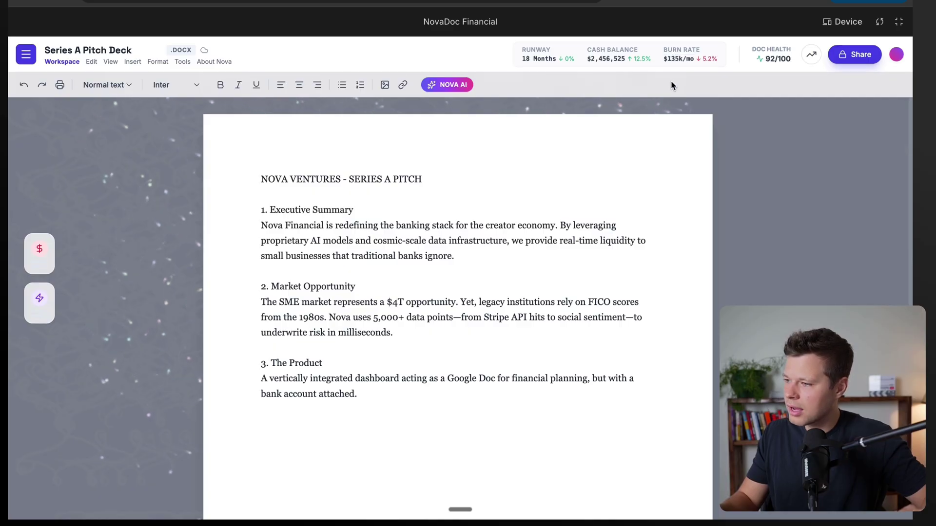
- View the About Nova page's Mission section, then return to the pitch document editor
{"action": "left_click", "coordinate": [895, 58]}
{"action": "scroll", "coordinate": [669, 267], "scroll_direction": "down", "scroll_amount": 1}
{"action": "scroll", "coordinate": [669, 267], "scroll_direction": "down", "scroll_amount": 3}
{"action": "scroll", "coordinate": [669, 268], "scroll_direction": "down", "scroll_amount": 2}
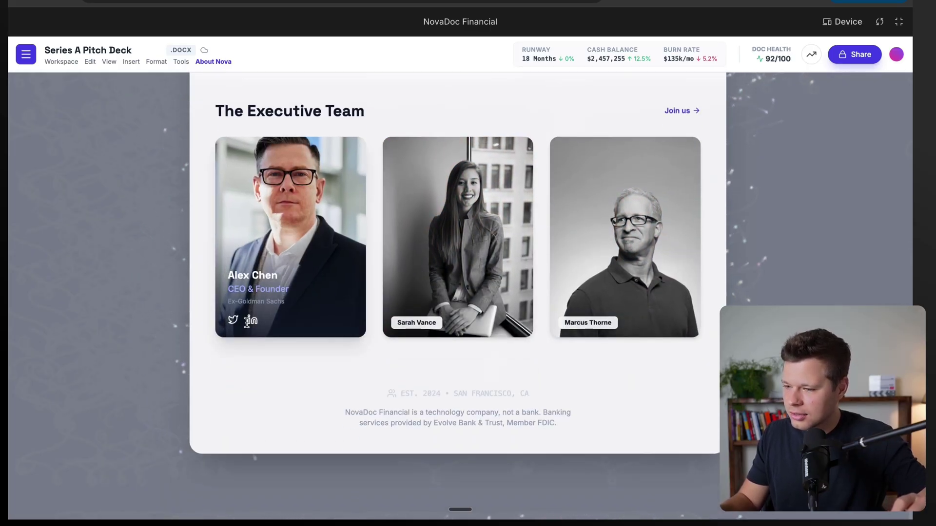
{"action": "scroll", "coordinate": [447, 298], "scroll_direction": "up", "scroll_amount": 2}
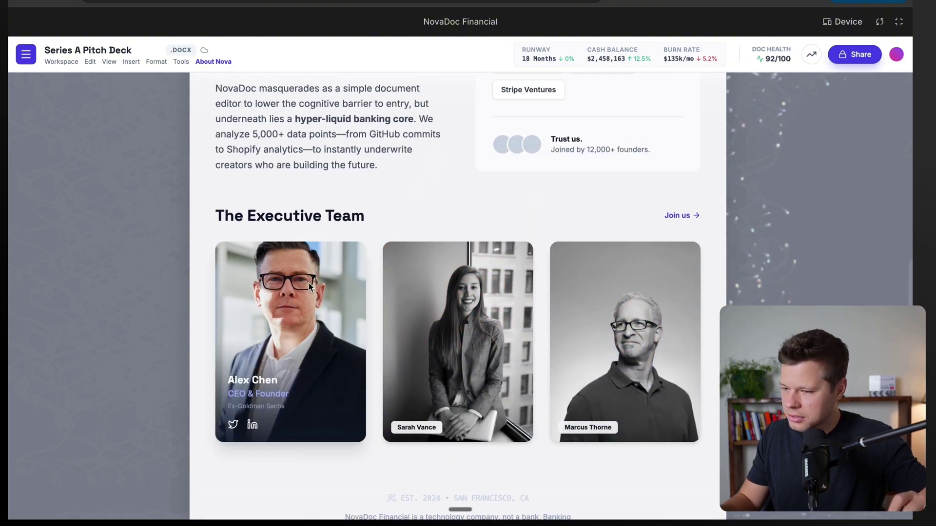
{"action": "scroll", "coordinate": [309, 283], "scroll_direction": "up", "scroll_amount": 1}
{"action": "scroll", "coordinate": [313, 331], "scroll_direction": "up", "scroll_amount": 2}
{"action": "scroll", "coordinate": [309, 354], "scroll_direction": "up", "scroll_amount": 1}
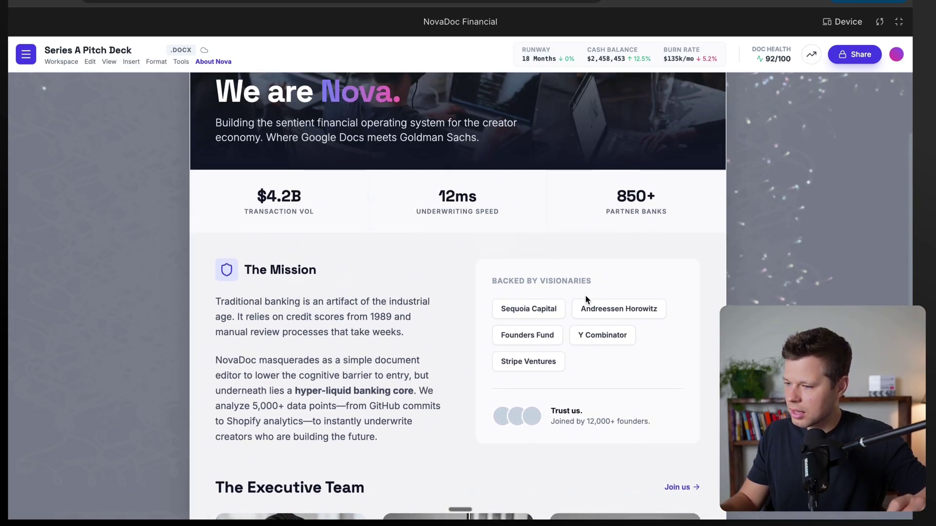
{"action": "scroll", "coordinate": [593, 329], "scroll_direction": "up", "scroll_amount": 2}
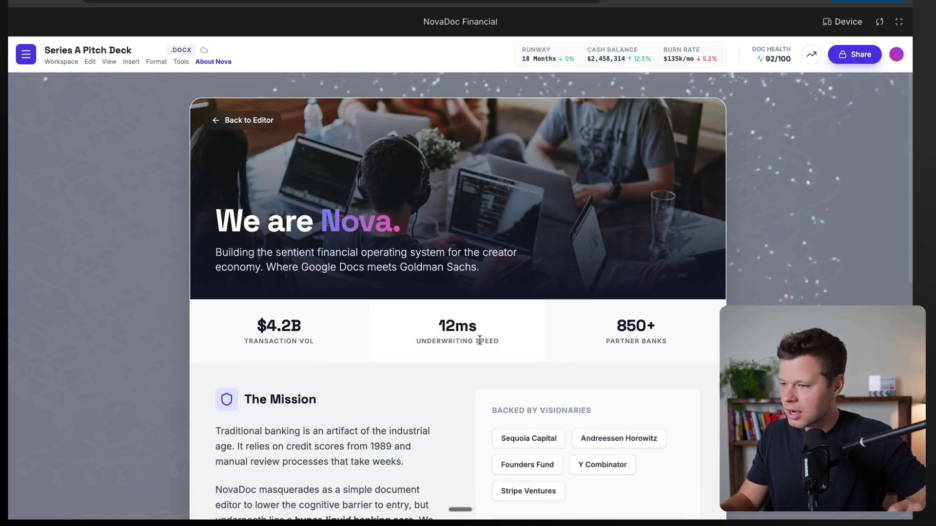
{"action": "scroll", "coordinate": [479, 339], "scroll_direction": "down", "scroll_amount": 1}
{"action": "scroll", "coordinate": [480, 340], "scroll_direction": "down", "scroll_amount": 4}
{"action": "scroll", "coordinate": [480, 339], "scroll_direction": "down", "scroll_amount": 2}
{"action": "scroll", "coordinate": [327, 346], "scroll_direction": "up", "scroll_amount": 6}
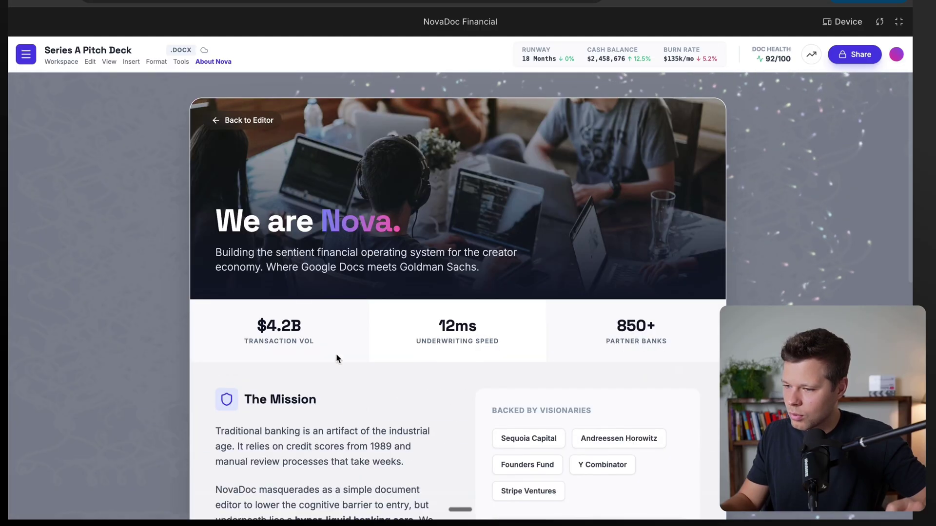
{"action": "scroll", "coordinate": [327, 313], "scroll_direction": "down", "scroll_amount": 2}
{"action": "left_click_drag", "start_coordinate": [388, 437], "coordinate": [237, 272]}
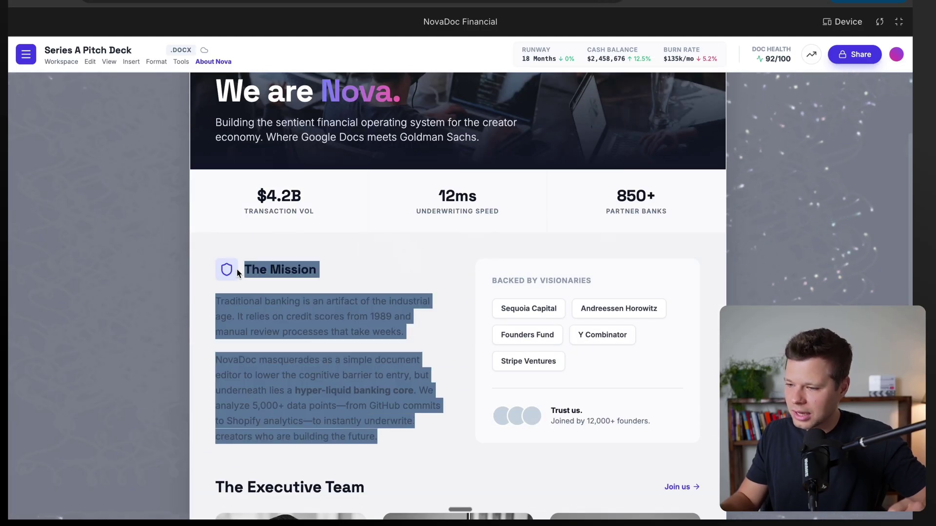
{"action": "left_click", "coordinate": [354, 338]}
{"action": "scroll", "coordinate": [353, 338], "scroll_direction": "up", "scroll_amount": 2}
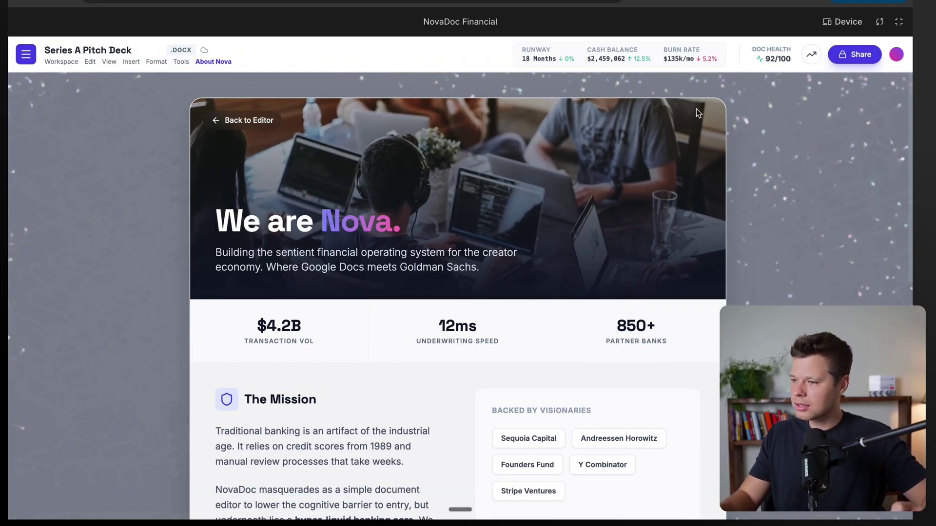
{"action": "scroll", "coordinate": [700, 183], "scroll_direction": "down", "scroll_amount": 3}
{"action": "scroll", "coordinate": [700, 183], "scroll_direction": "up", "scroll_amount": 3}
{"action": "left_click", "coordinate": [246, 99]}
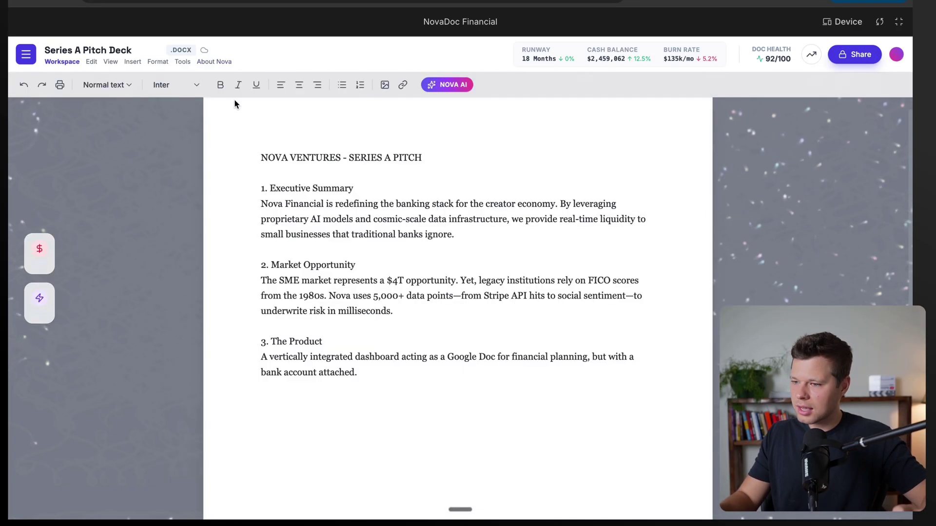
{"action": "scroll", "coordinate": [265, 173], "scroll_direction": "up", "scroll_amount": 2}
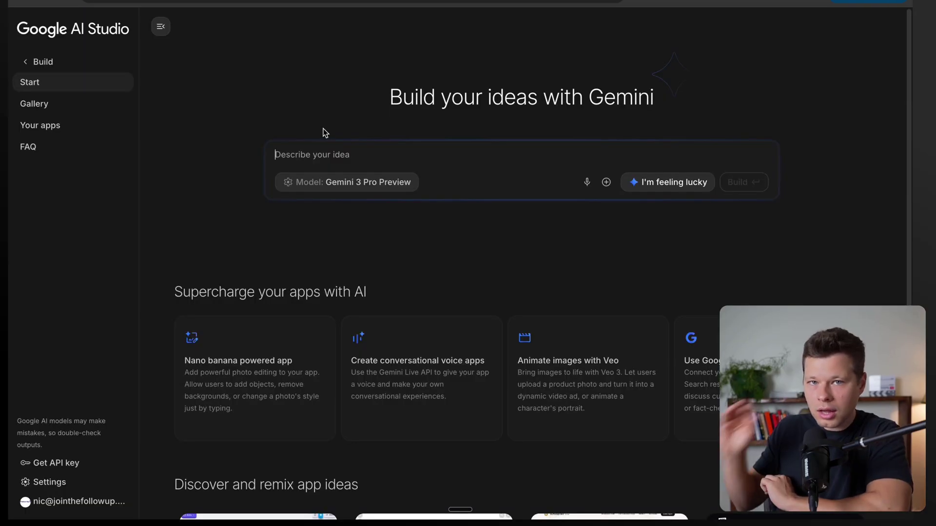
{"action": "scroll", "coordinate": [324, 132], "scroll_direction": "down", "scroll_amount": 3}
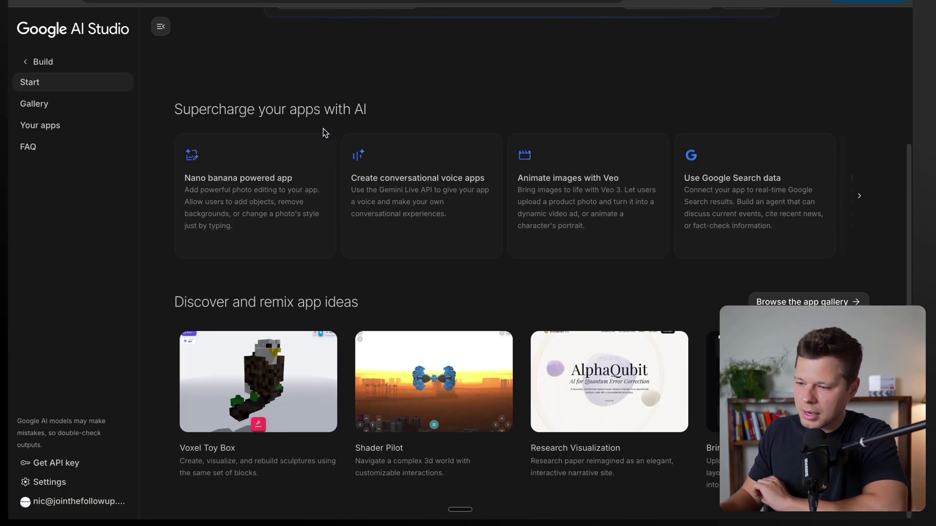
{"action": "mouse_move", "coordinate": [258, 382]}
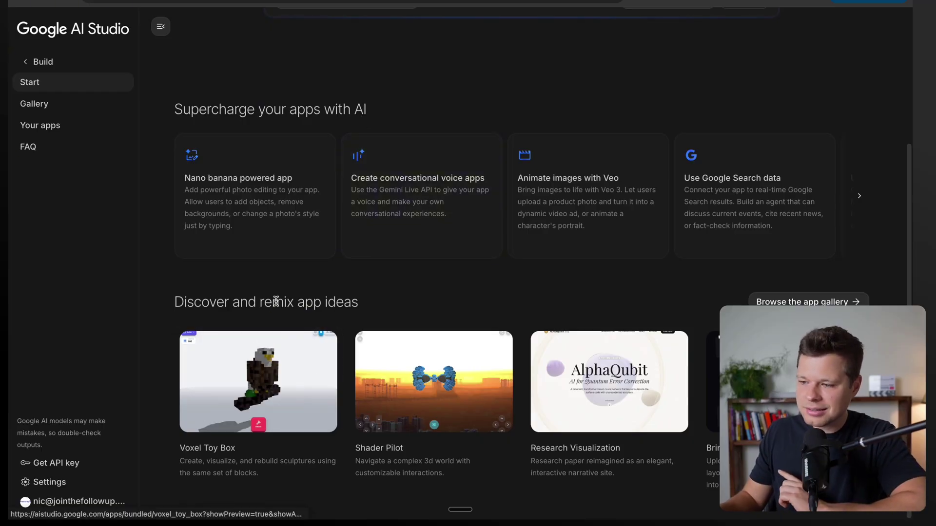
{"action": "left_click", "coordinate": [33, 105]}
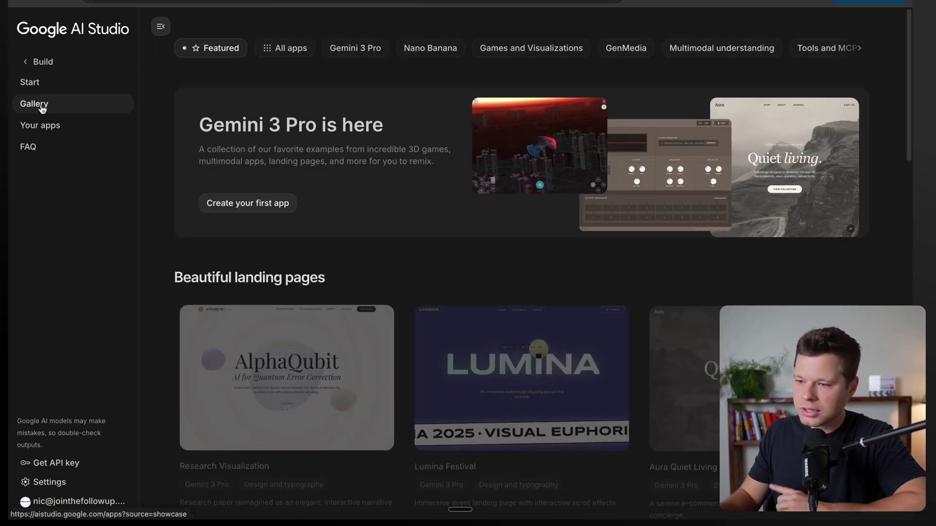
{"action": "scroll", "coordinate": [298, 349], "scroll_direction": "down", "scroll_amount": 5}
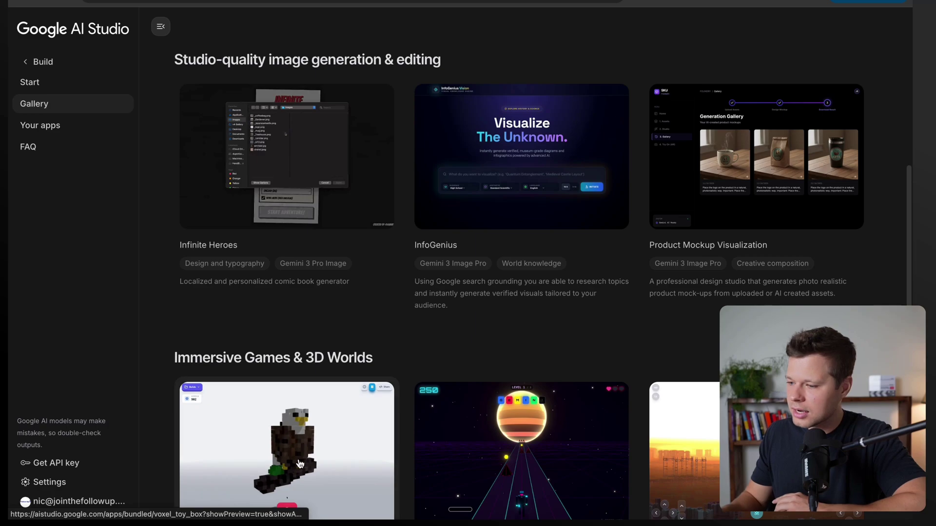
{"action": "scroll", "coordinate": [293, 358], "scroll_direction": "down", "scroll_amount": 3}
{"action": "scroll", "coordinate": [283, 296], "scroll_direction": "down", "scroll_amount": 2}
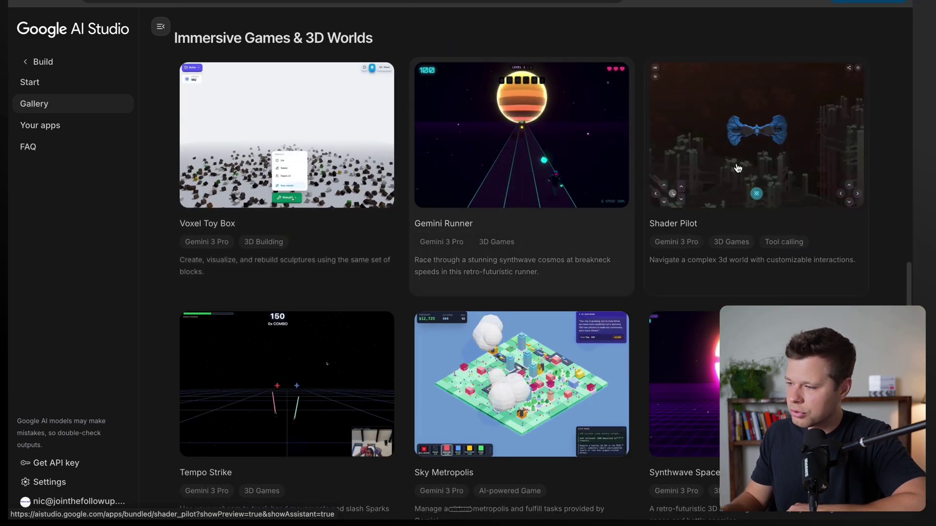
{"action": "mouse_move", "coordinate": [521, 385]}
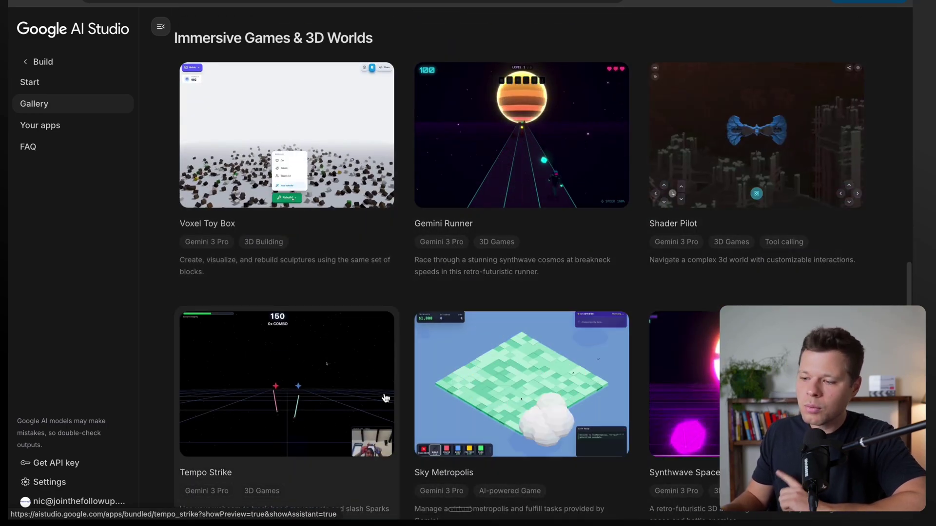
{"action": "scroll", "coordinate": [386, 397], "scroll_direction": "down", "scroll_amount": 1}
{"action": "scroll", "coordinate": [386, 398], "scroll_direction": "down", "scroll_amount": 3}
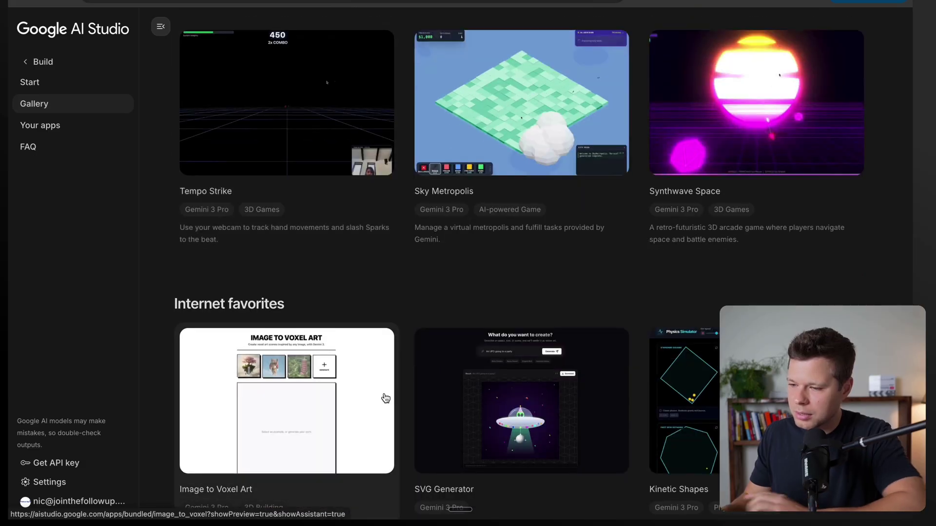
{"action": "scroll", "coordinate": [382, 397], "scroll_direction": "up", "scroll_amount": 10}
{"action": "key", "text": "alt+Left"}
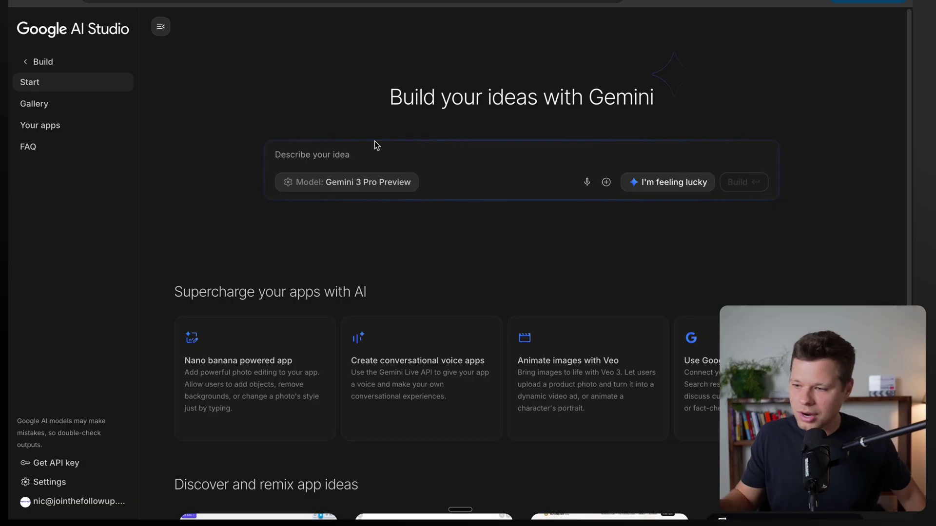
- Paste the Ramp Pro Skater game prompt, remove the stray trailing apostrophe, and build it
{"action": "left_click", "coordinate": [311, 154]}
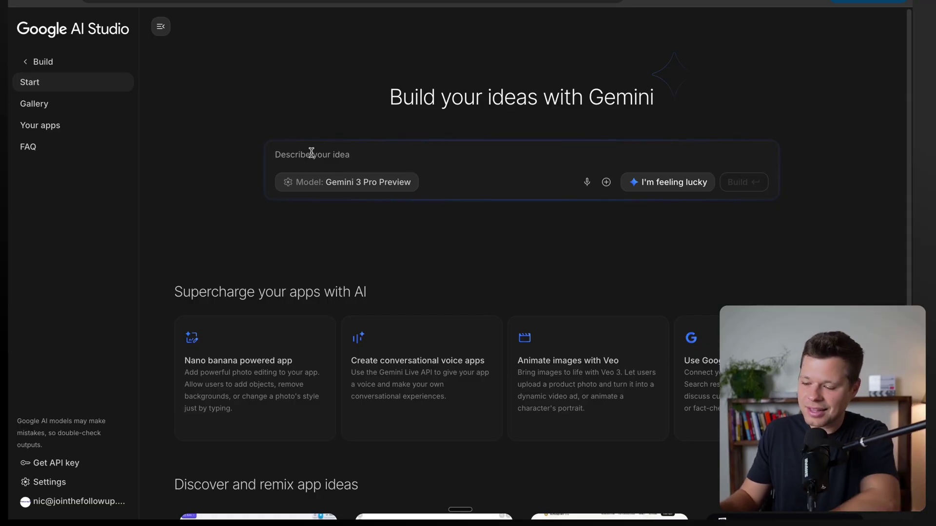
{"action": "type", "text": "Create a single-file HTML5 web game called 'Ramp Pro Skater'. The aesthetic should be 'Corporate Cool'—using a dark theme with Ramp's signature lime green (#C3F53C) and white. Phase 1 is a 'Locker Room' customization screen where the user selects a character's outfit (Hoodie, Hat, Board) specifically branded with the Ramp logo. Phase 2 is a side-scrolling infinite runner skateboarding game where the player jumps over 'Expenses' (obstacles) and collects 'Virtual Cards' (points). If the player hits an obstacle, the game ends with a pitch message: 'Your team looks good, but they could look better. Let's talk custom apparel.'"}
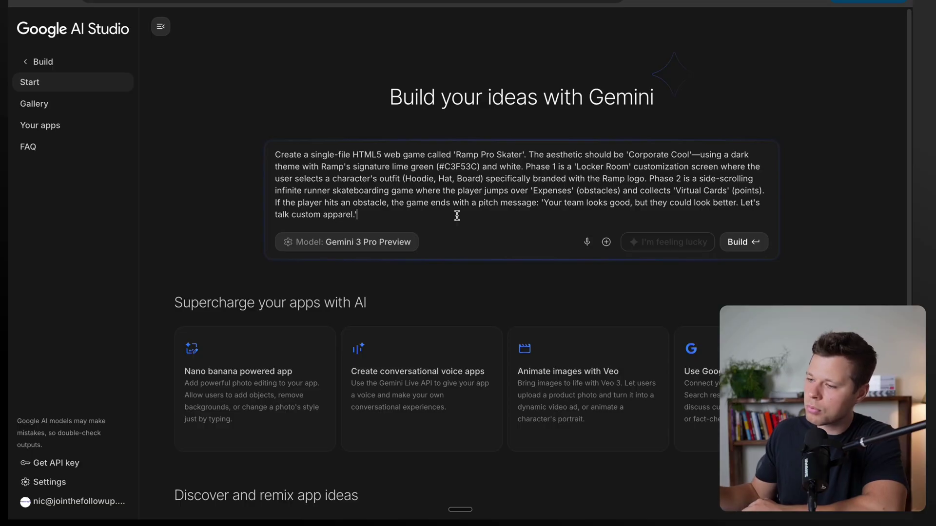
{"action": "scroll", "coordinate": [508, 203], "scroll_direction": "down", "scroll_amount": 1}
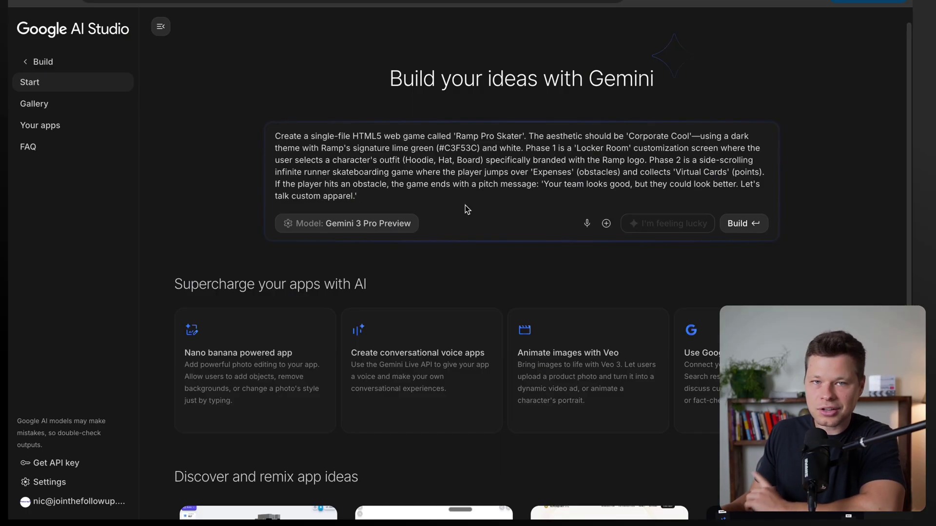
{"action": "key", "text": "BackSpace"}
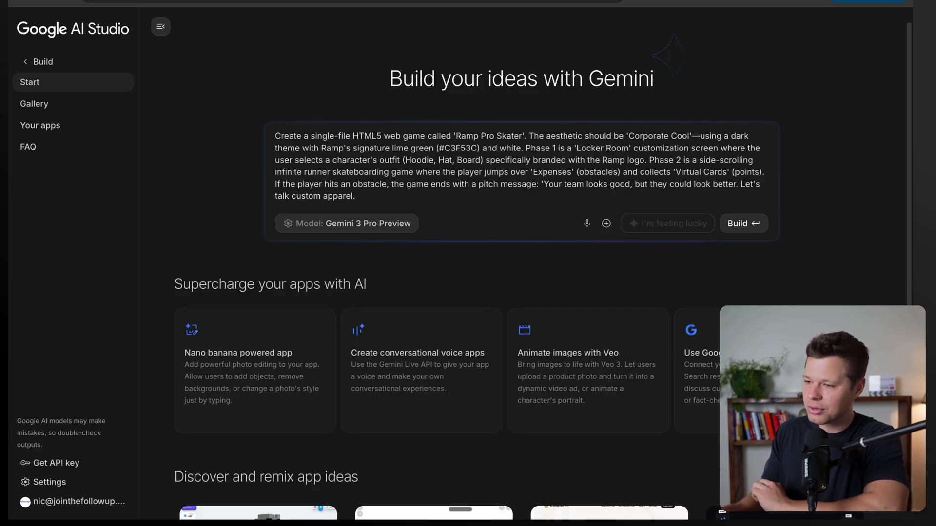
{"action": "left_click", "coordinate": [750, 228]}
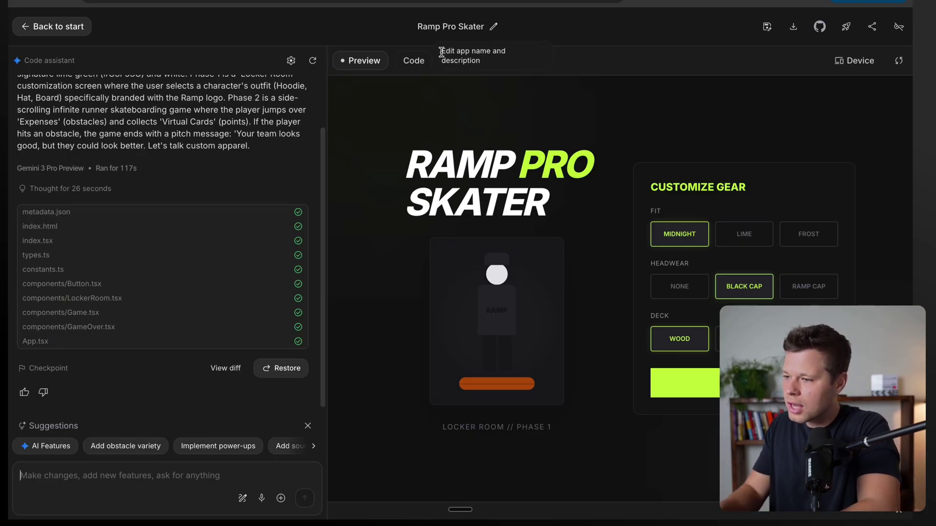
- In fullscreen, give the skater Lime fit, Ramp Cap and Neon deck, then drop in
{"action": "left_click", "coordinate": [483, 60]}
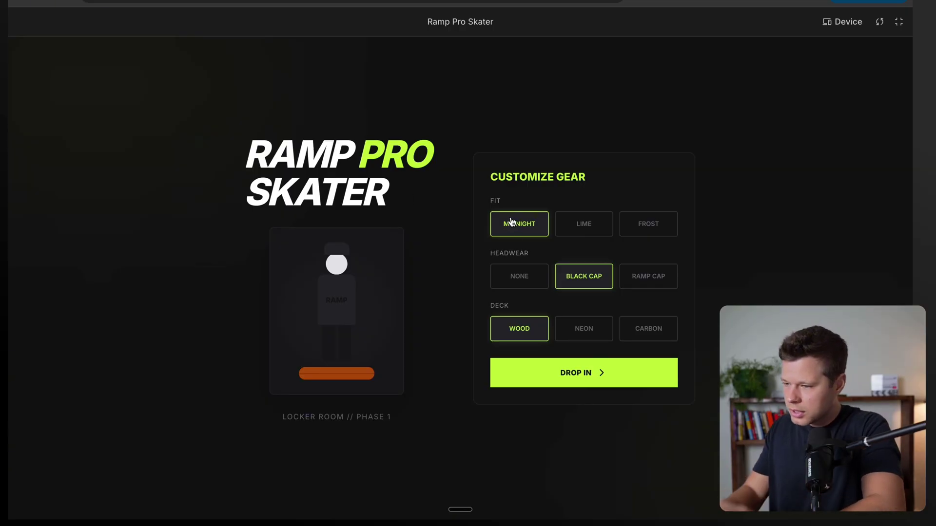
{"action": "left_click", "coordinate": [589, 232]}
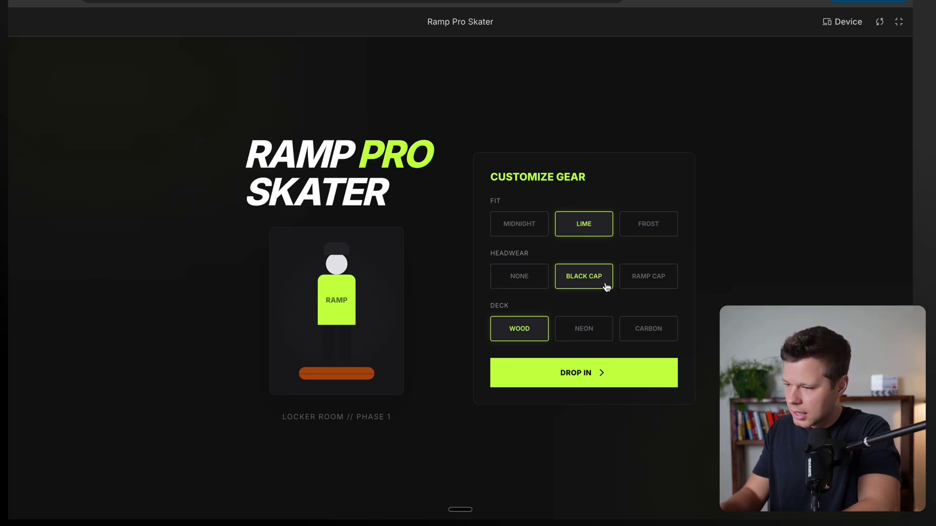
{"action": "left_click", "coordinate": [664, 283]}
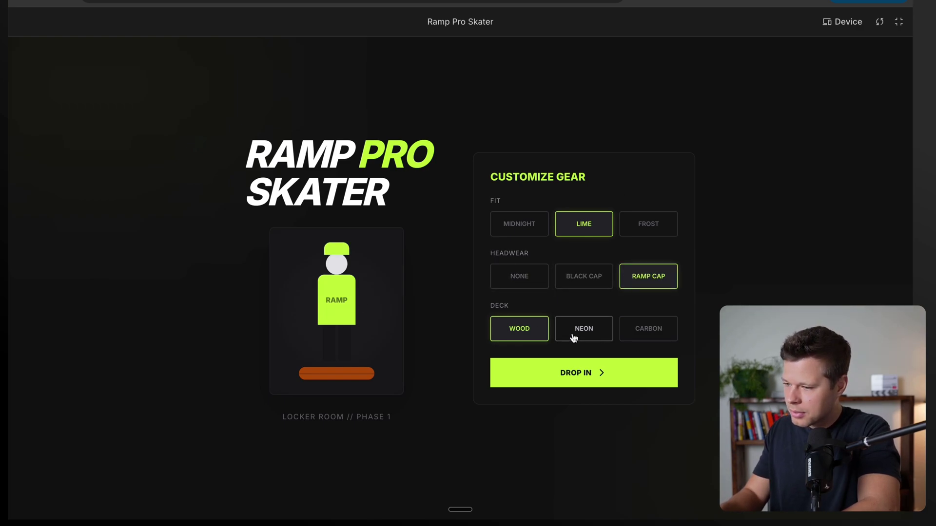
{"action": "left_click", "coordinate": [593, 336]}
{"action": "left_click", "coordinate": [648, 335]}
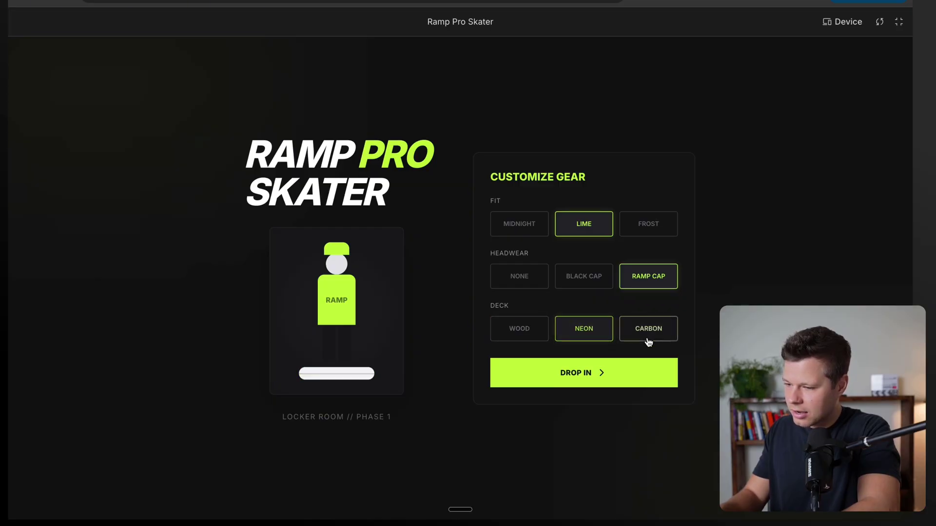
{"action": "left_click", "coordinate": [585, 329]}
{"action": "left_click", "coordinate": [571, 383]}
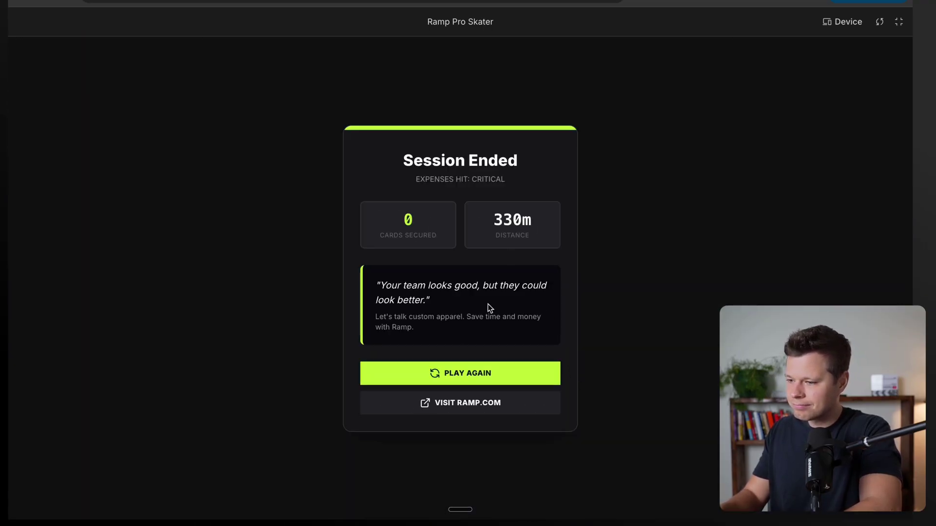
- Play two more Ramp Pro Skater runs, jumping expense obstacles with Space
{"action": "left_click", "coordinate": [451, 382]}
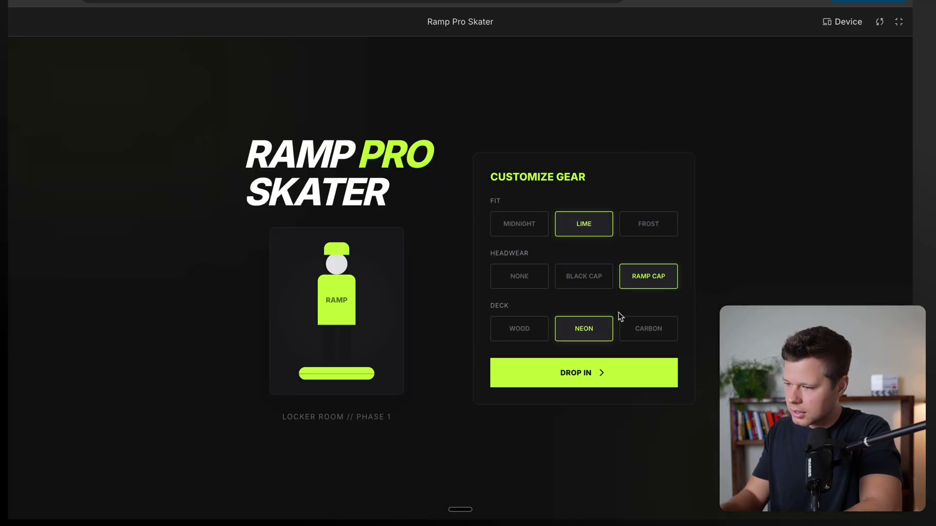
{"action": "left_click", "coordinate": [591, 381]}
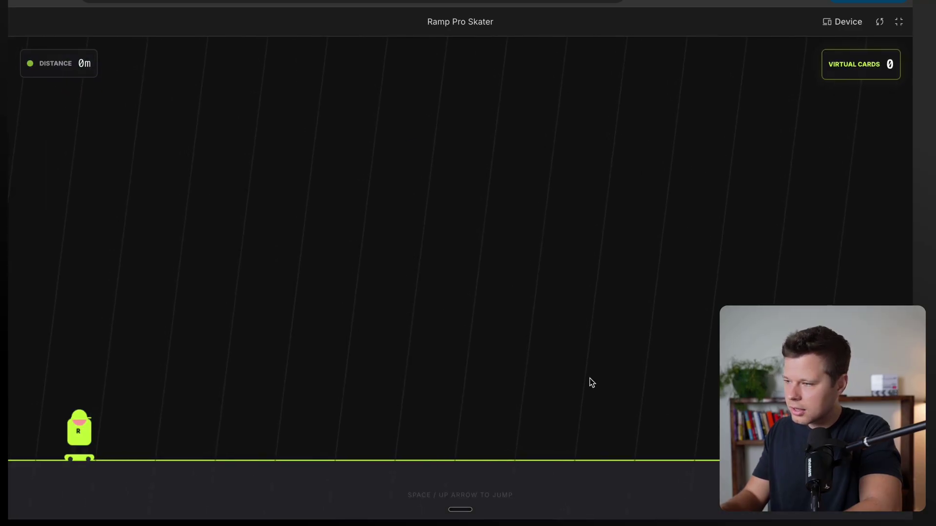
{"action": "key", "text": "space"}
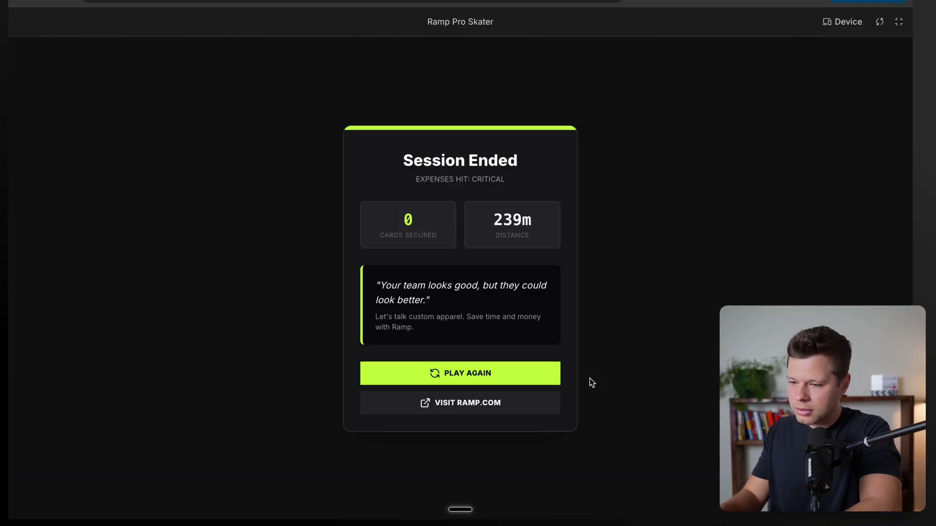
{"action": "left_click", "coordinate": [495, 379]}
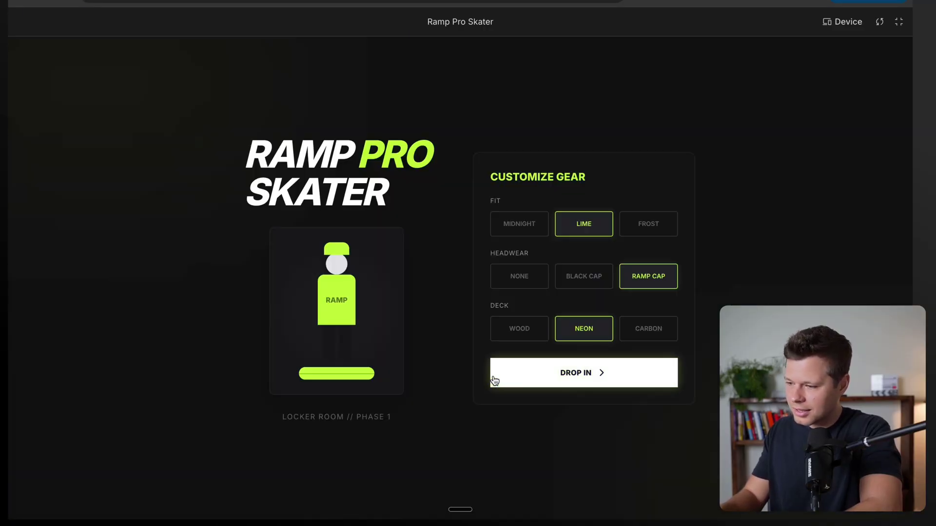
{"action": "left_click", "coordinate": [495, 381]}
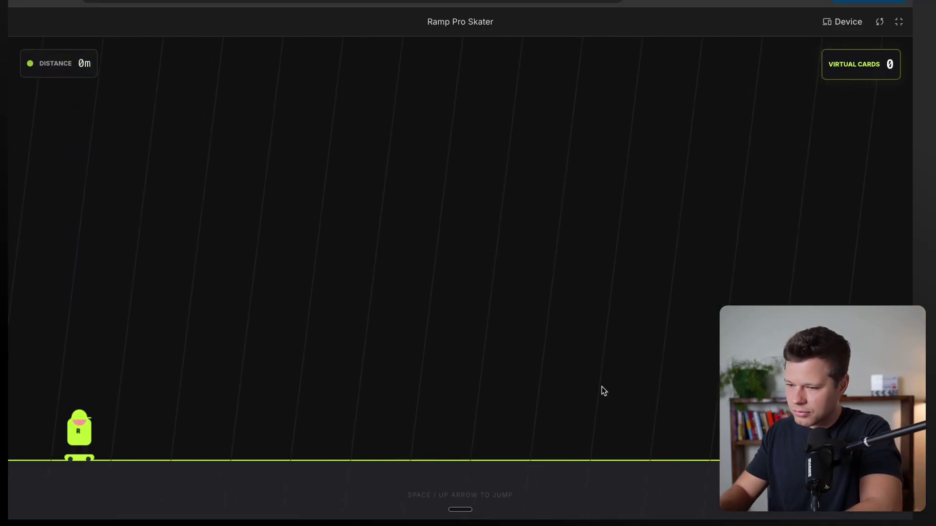
{"action": "key", "text": "space"}
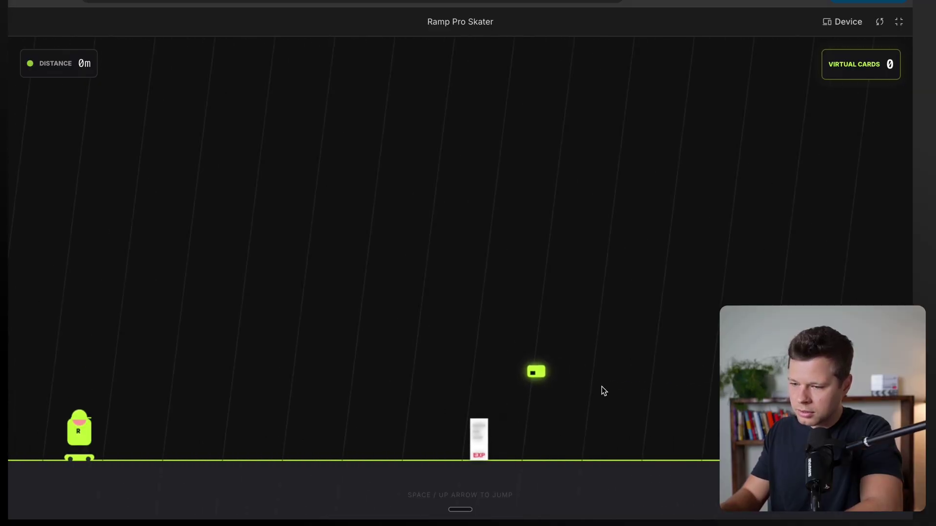
{"action": "key", "text": "space"}
{"action": "key", "text": "space"}
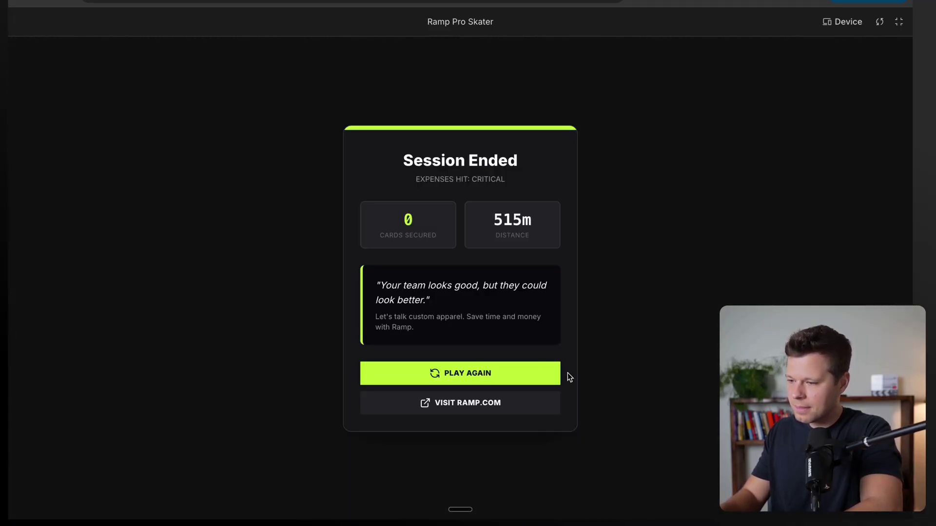
- Play a final run to the 332m session end, then visit Ramp.com from the end screen
{"action": "left_click", "coordinate": [461, 374]}
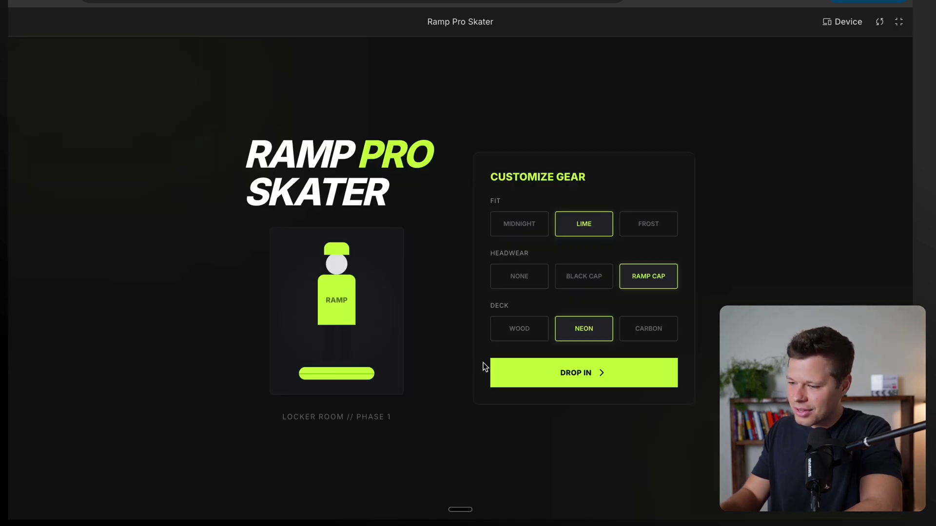
{"action": "left_click", "coordinate": [576, 378]}
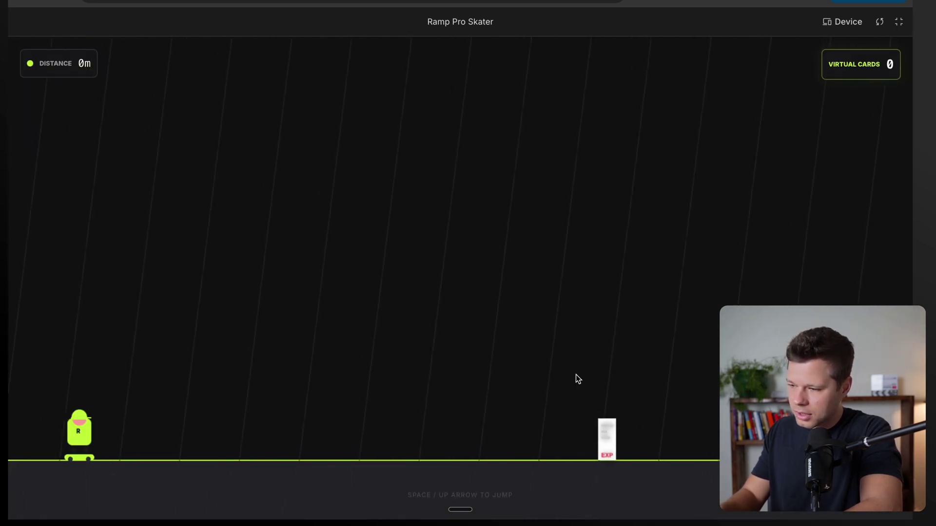
{"action": "key", "text": "space"}
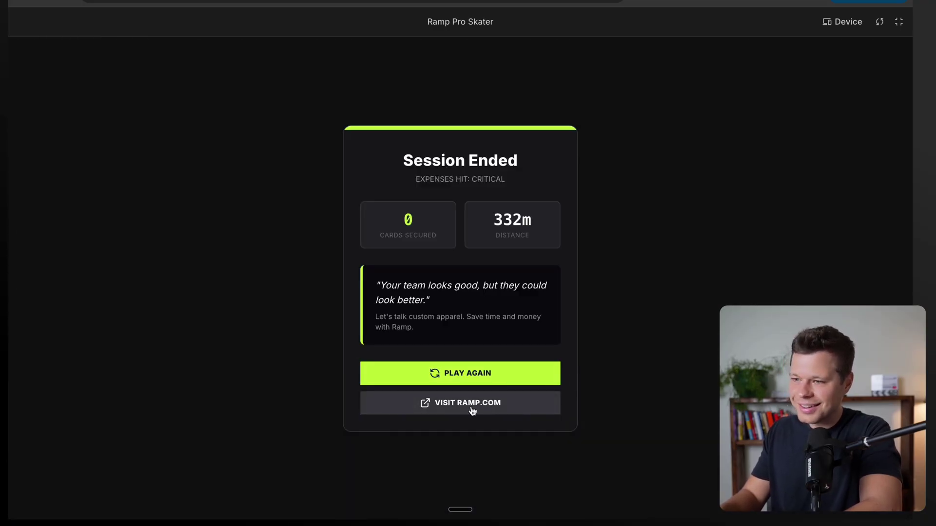
{"action": "left_click", "coordinate": [471, 410]}
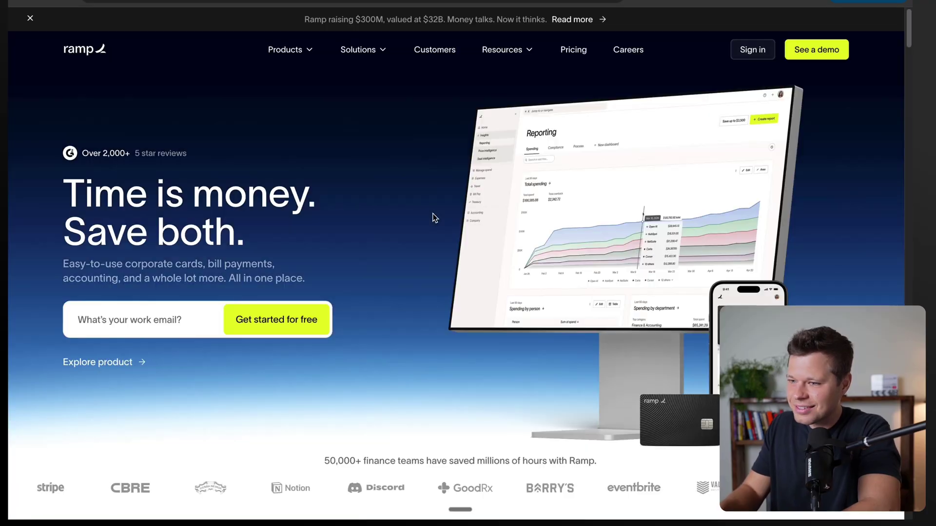
- Close the Ramp website, return to the game and start another skating session
{"action": "left_click", "coordinate": [637, 10]}
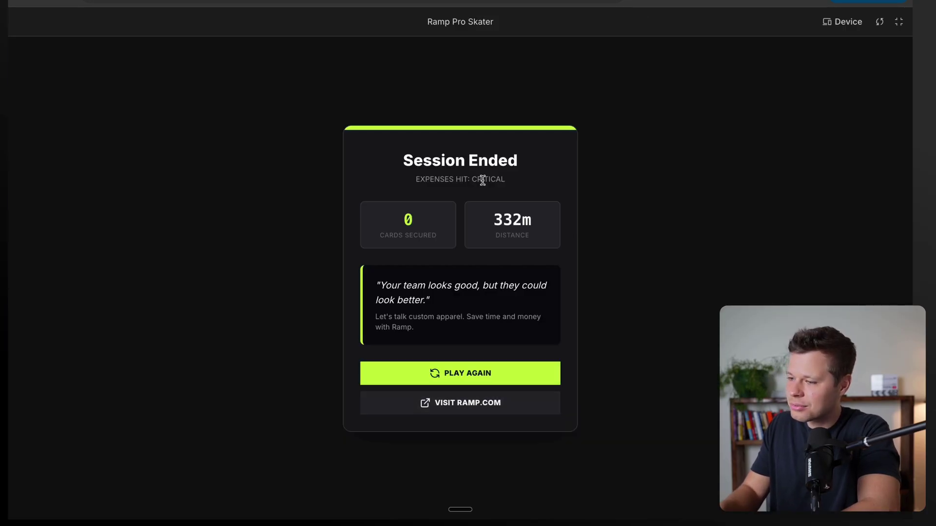
{"action": "triple_click", "coordinate": [430, 288]}
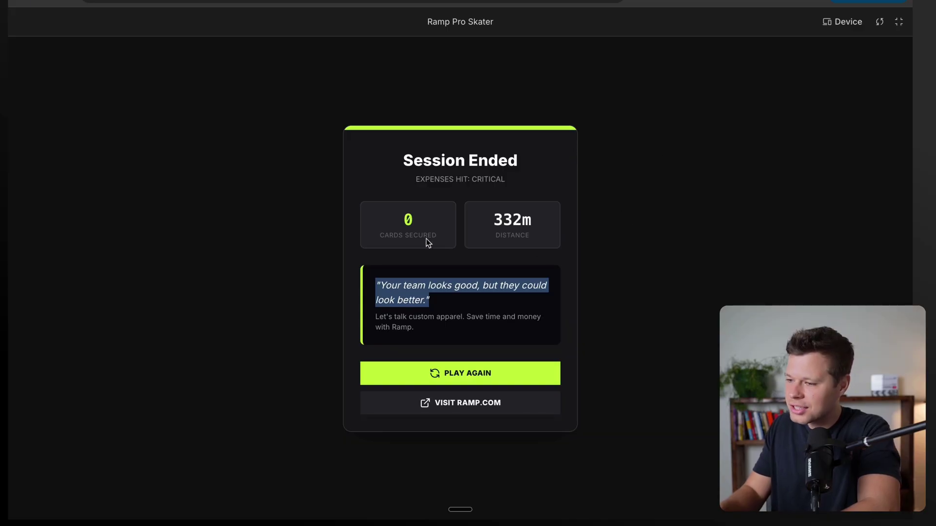
{"action": "left_click", "coordinate": [470, 378]}
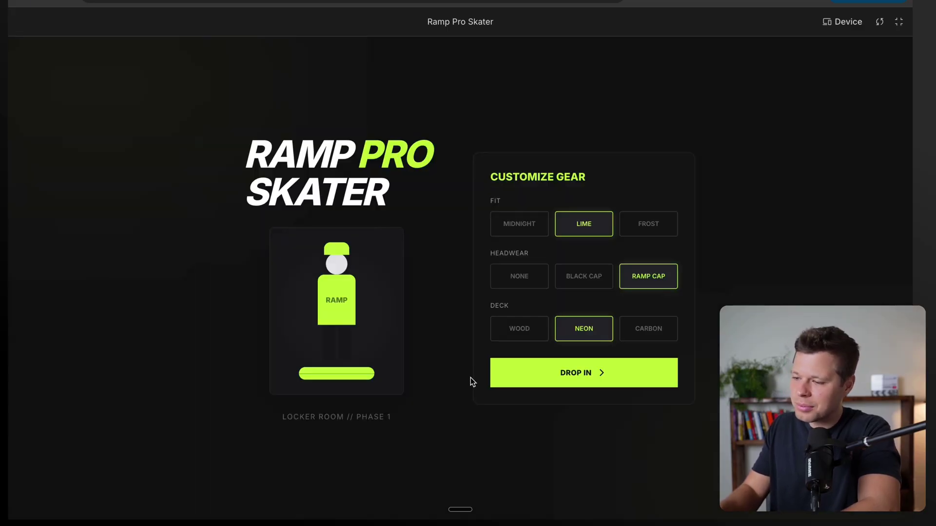
{"action": "left_click", "coordinate": [568, 378]}
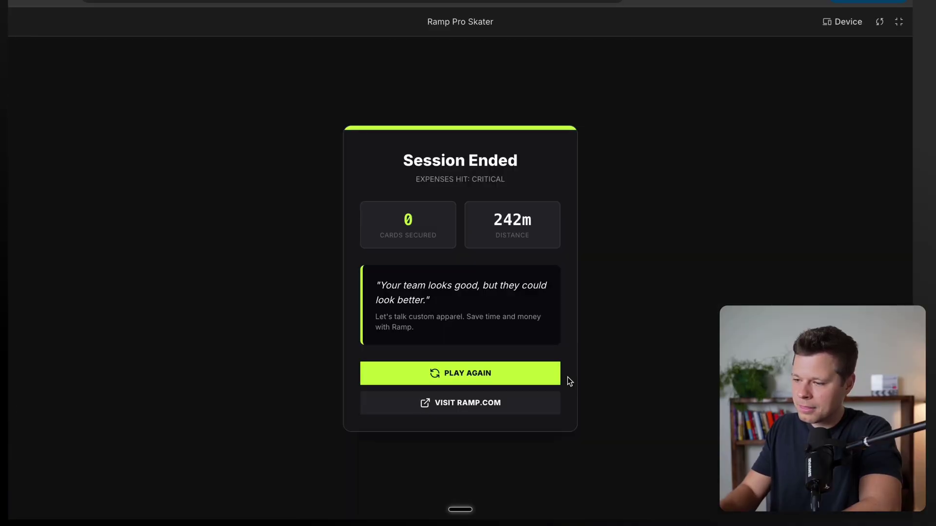
- Replay a run to 427m, jumping obstacles, then exit the fullscreen preview
{"action": "left_click", "coordinate": [537, 380]}
{"action": "left_click", "coordinate": [507, 382]}
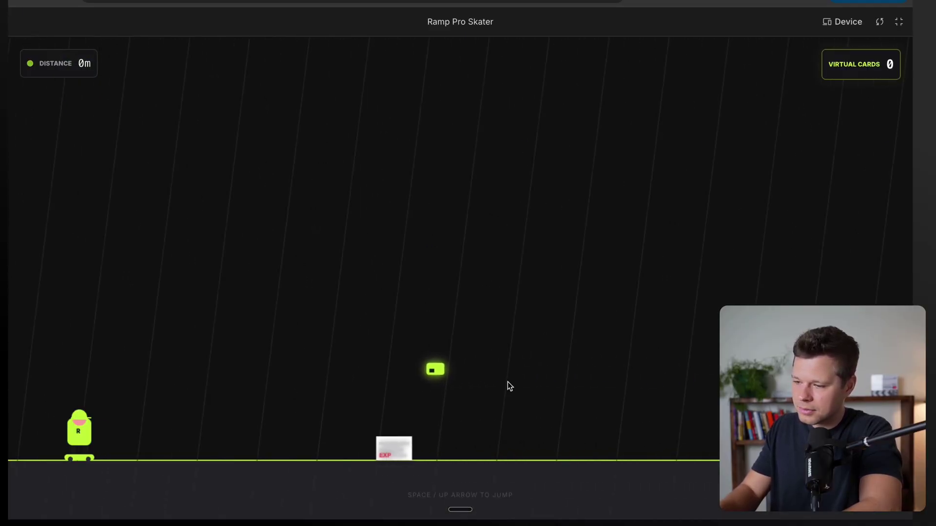
{"action": "key", "text": "space"}
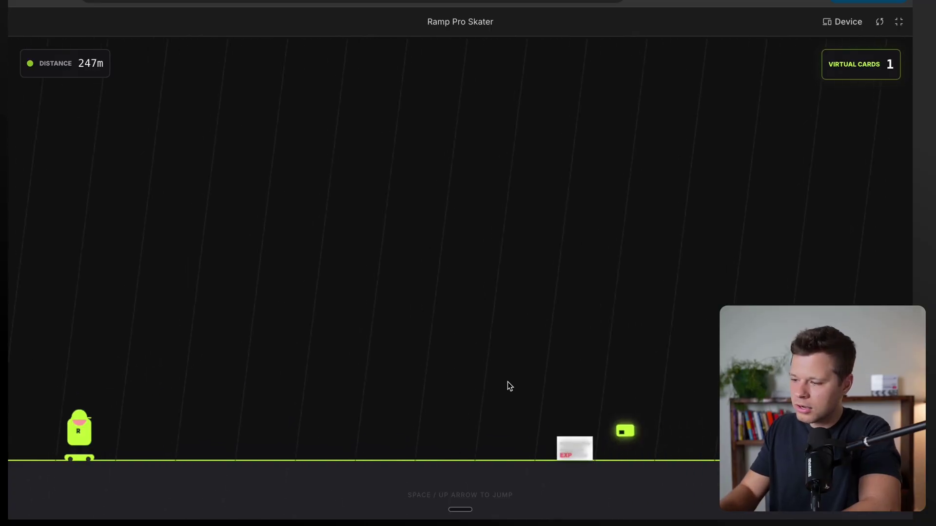
{"action": "key", "text": "space"}
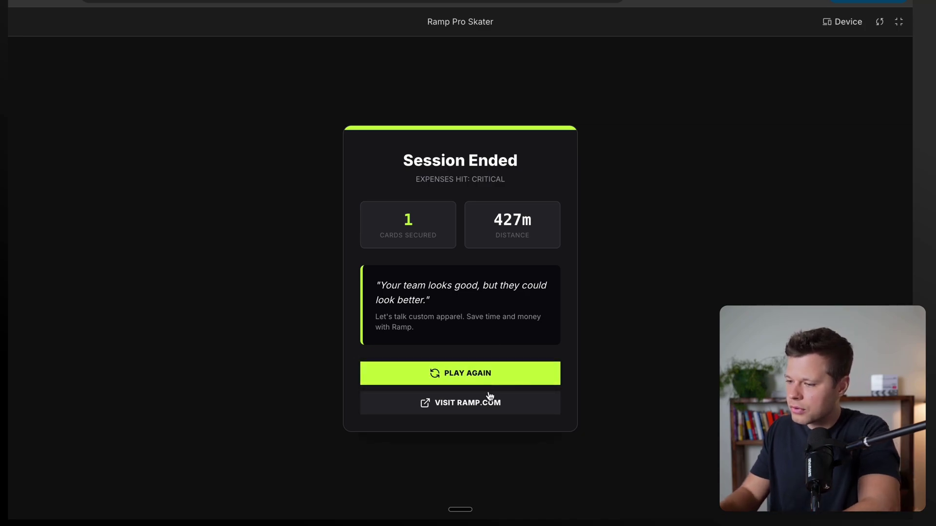
{"action": "key", "text": "Escape"}
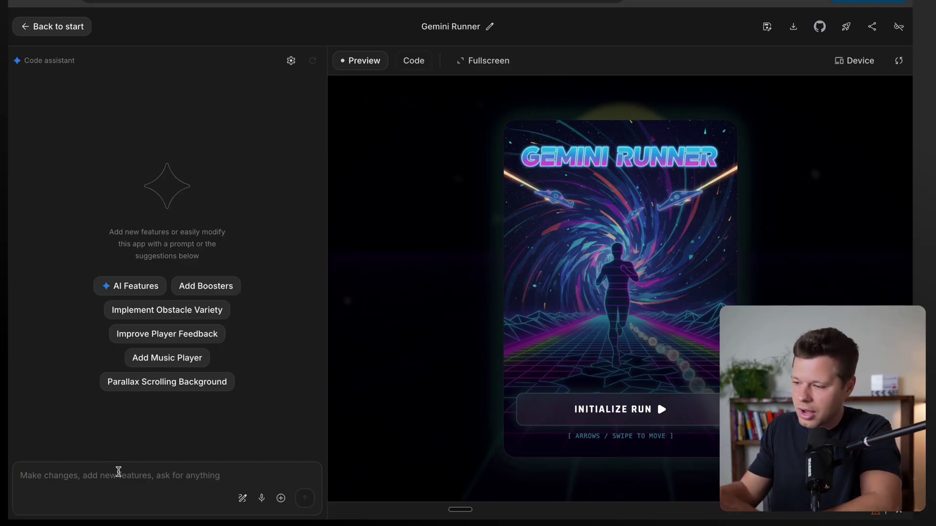
- Start a Gemini Runner run and switch lanes with the arrow keys to reach score 50
{"action": "left_click", "coordinate": [658, 410]}
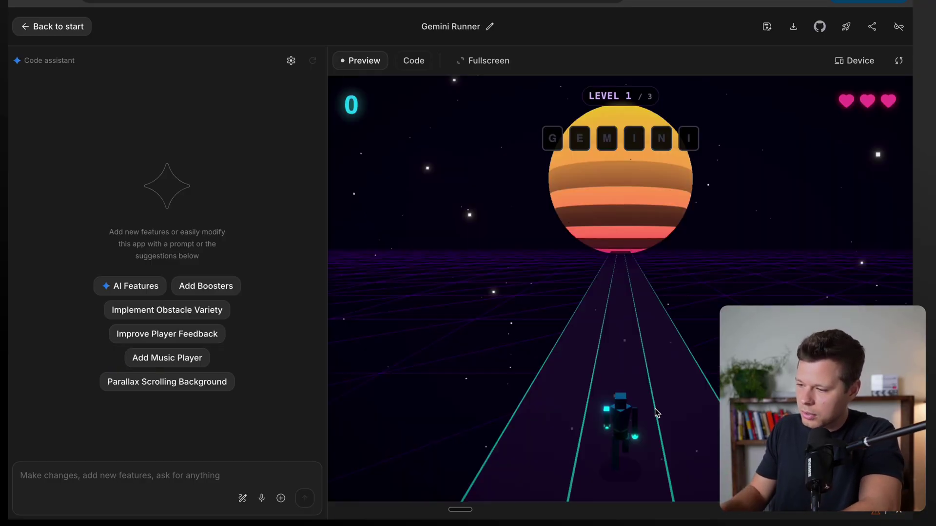
{"action": "key", "text": "Left"}
{"action": "key", "text": "Right"}
{"action": "key", "text": "Right"}
{"action": "key", "text": "Left"}
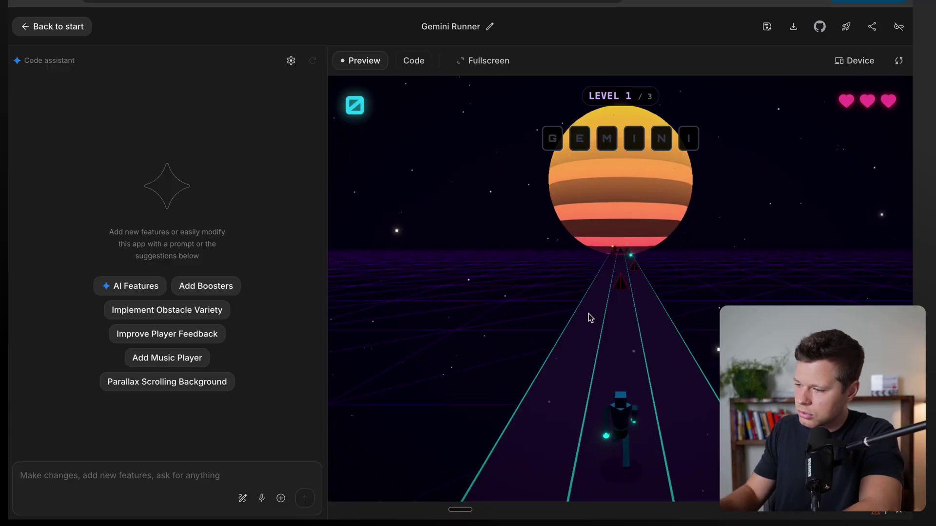
{"action": "key", "text": "Left"}
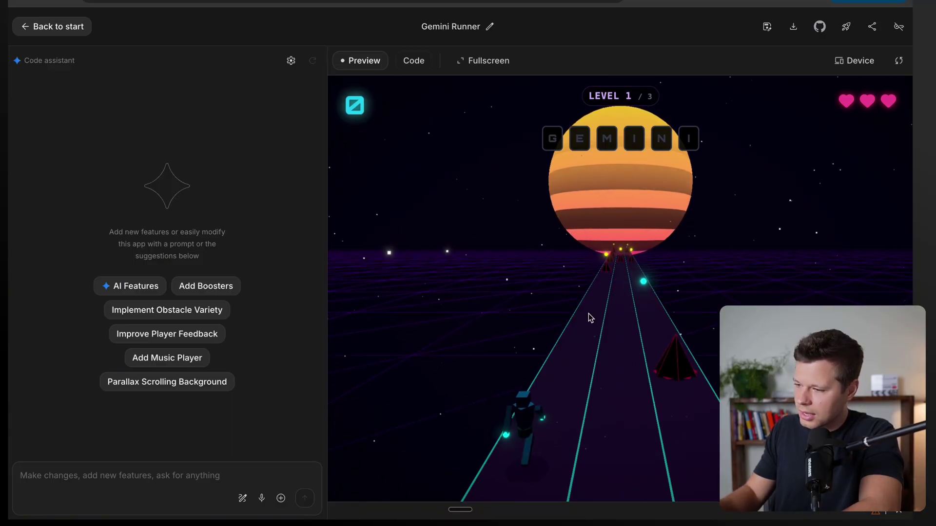
{"action": "key", "text": "Right"}
{"action": "key", "text": "Right"}
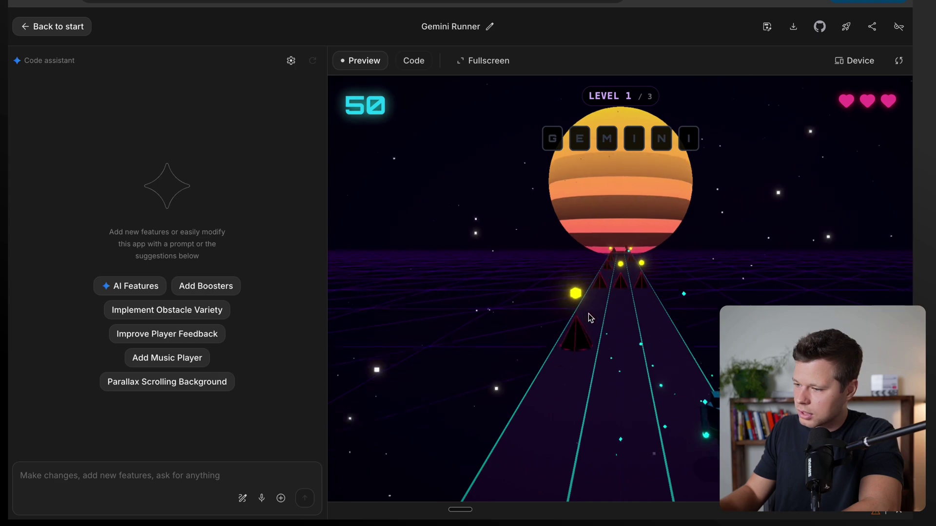
{"action": "key", "text": "Left"}
{"action": "key", "text": "Left"}
{"action": "key", "text": "Right"}
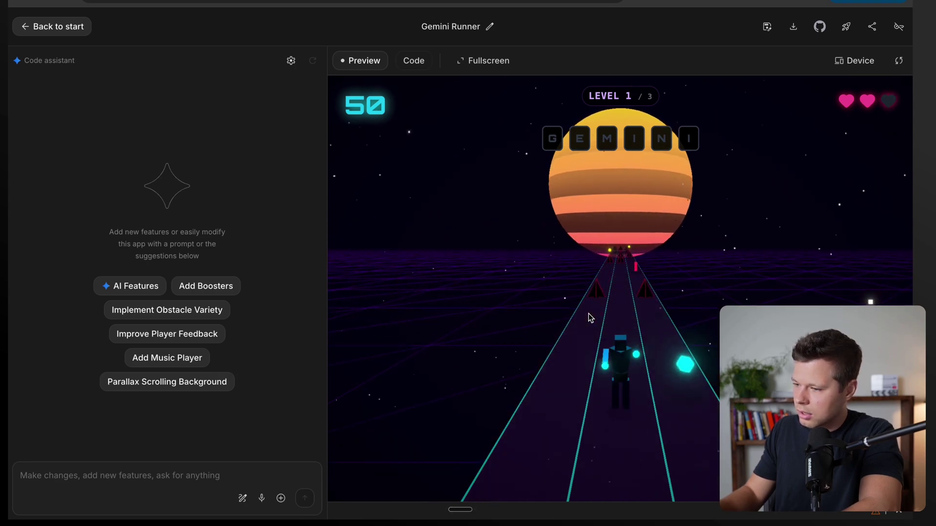
{"action": "key", "text": "Right"}
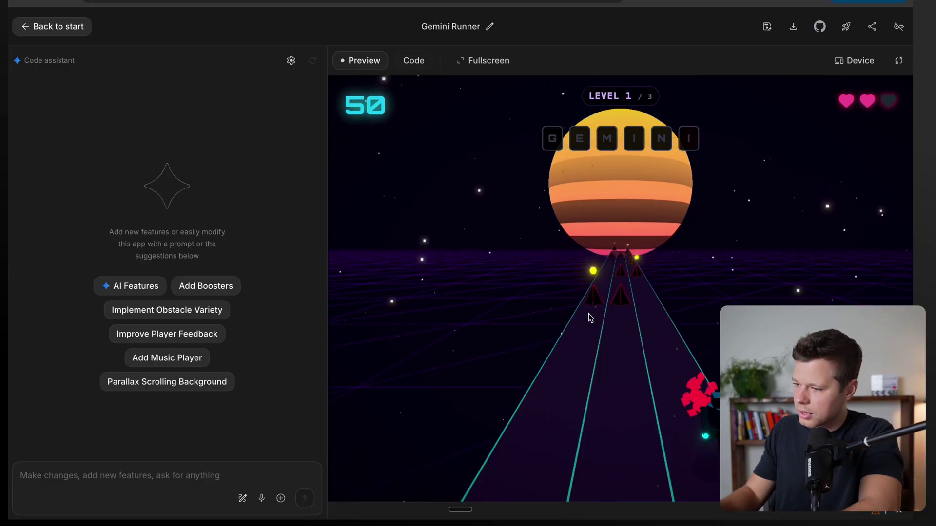
{"action": "key", "text": "Left"}
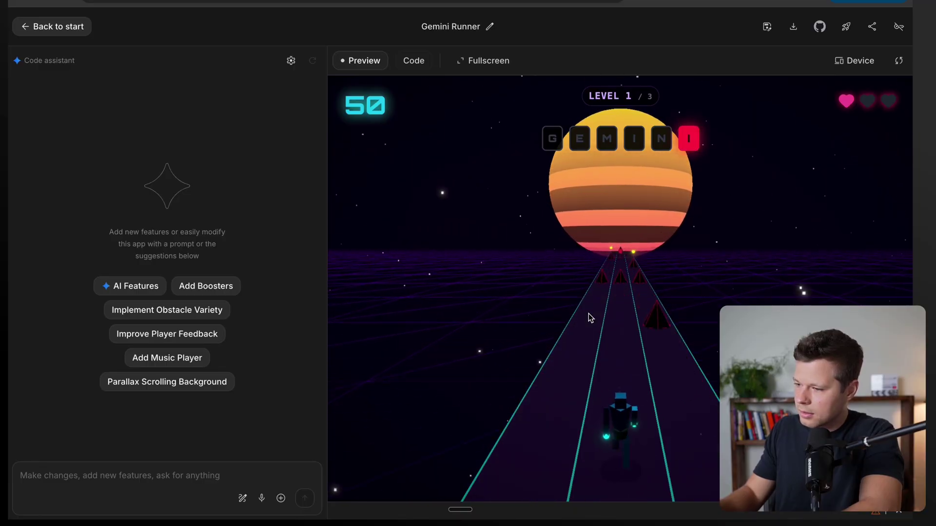
- Ask Gemini to rename the runner Ramp Running, with expense obstacles and credit-card collectibles
{"action": "left_click", "coordinate": [137, 473]}
{"action": "type", "text": "Can"}
{"action": "key", "text": "BackSpace"}
{"action": "key", "text": "BackSpace"}
{"action": "key", "text": "BackSpace"}
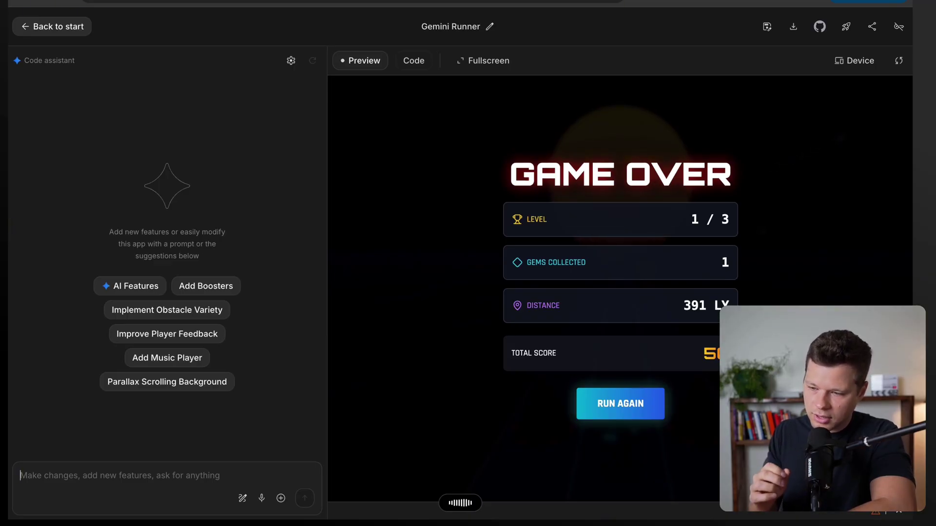
{"action": "left_click", "coordinate": [301, 498]}
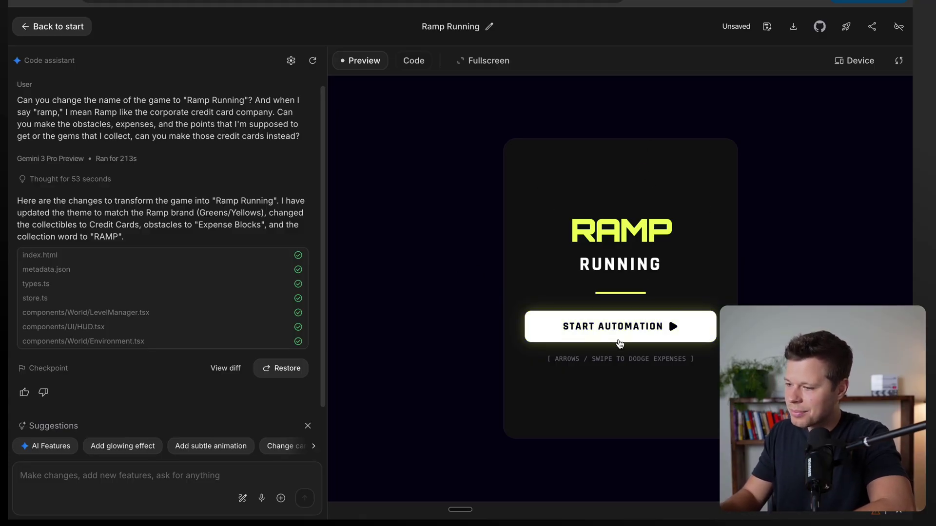
- Start a Ramp Running run and dodge red expense blocks by switching lanes
{"action": "left_click", "coordinate": [662, 335]}
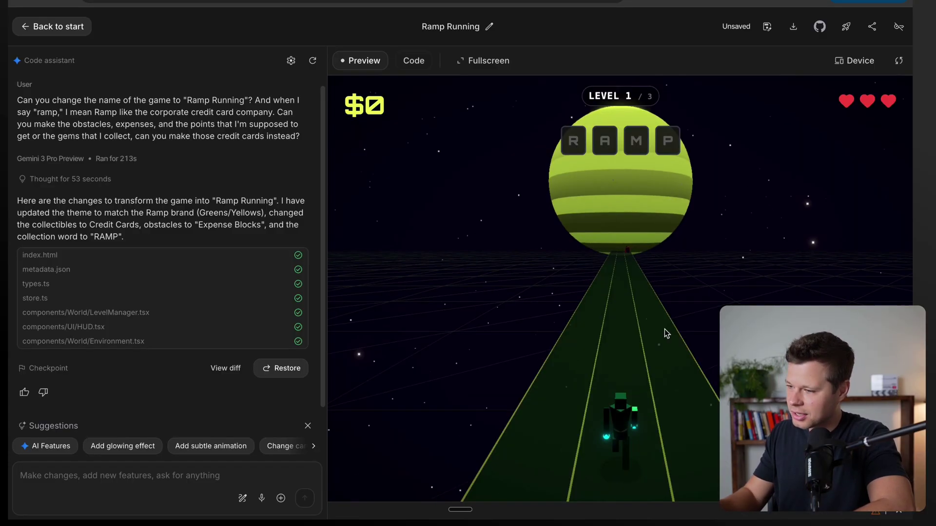
{"action": "key", "text": "Left"}
{"action": "key", "text": "Right"}
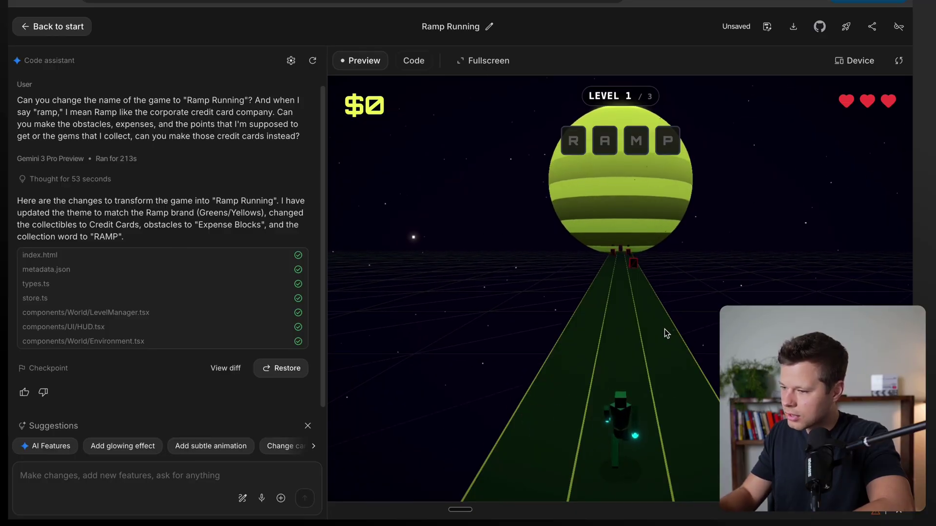
{"action": "key", "text": "Left"}
{"action": "key", "text": "Right"}
{"action": "key", "text": "Left"}
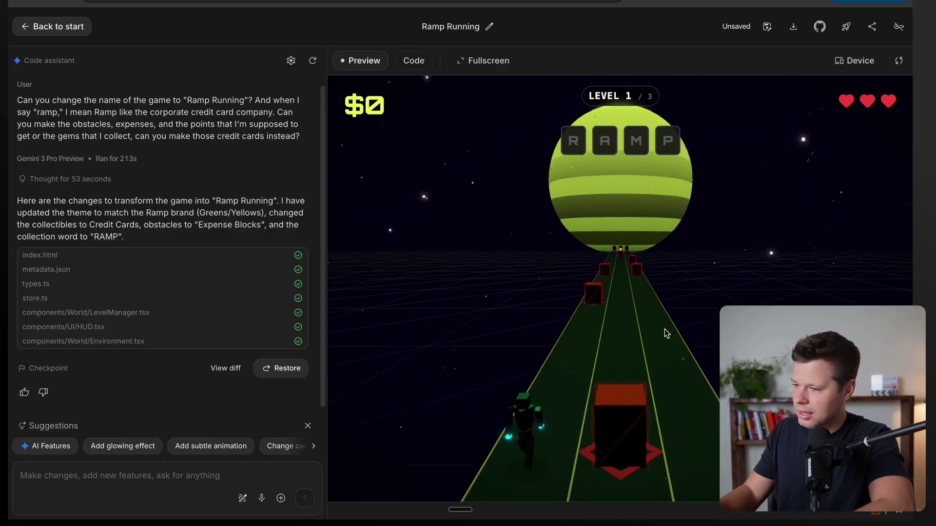
{"action": "key", "text": "Right"}
{"action": "key", "text": "Left"}
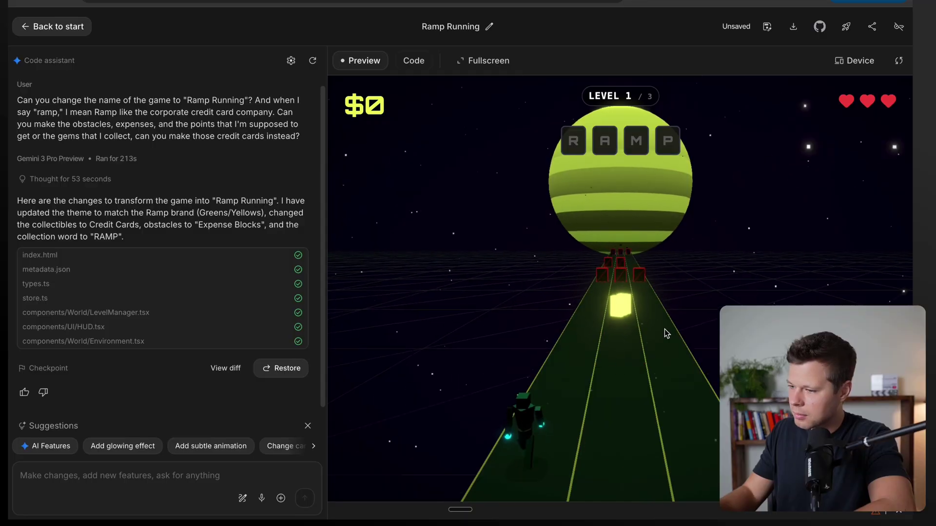
{"action": "key", "text": "Right"}
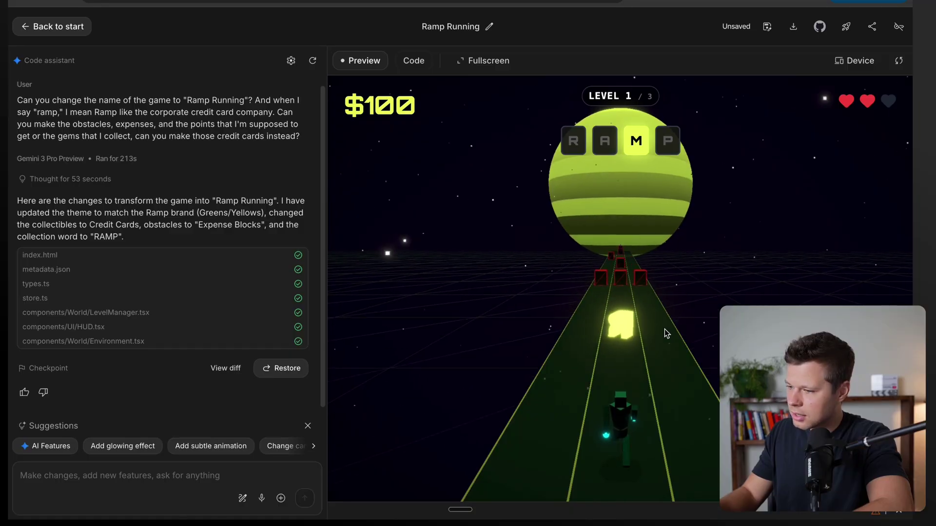
- Jump a row of expense blocks, collect the A card, and resume from the rewards screen
{"action": "key", "text": "Up"}
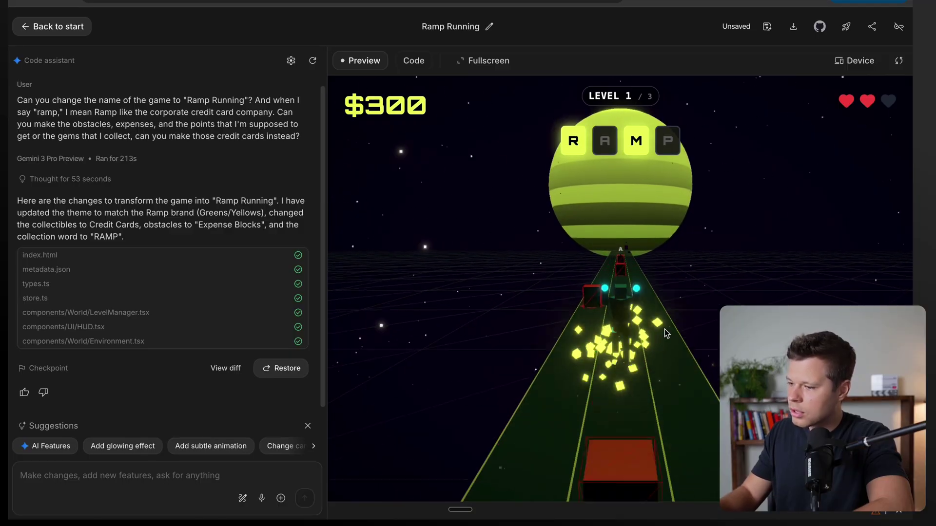
{"action": "key", "text": "Left"}
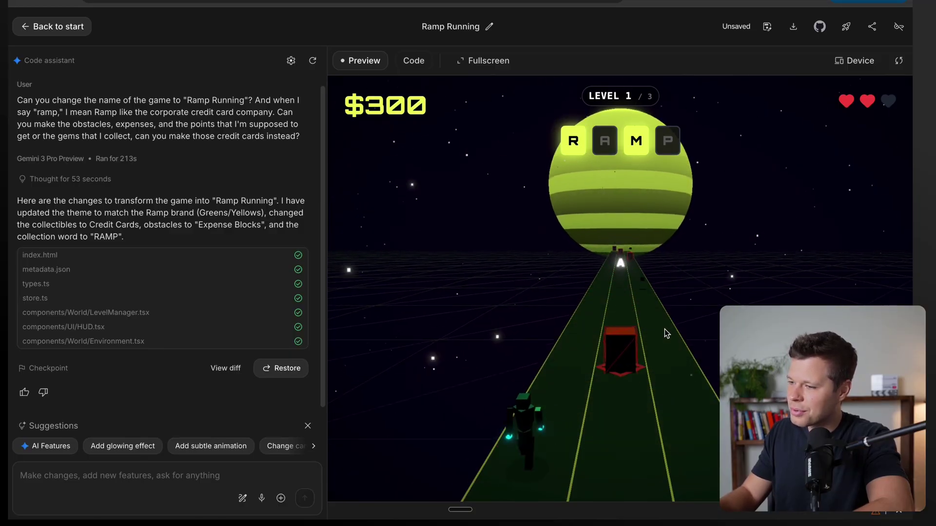
{"action": "key", "text": "Right"}
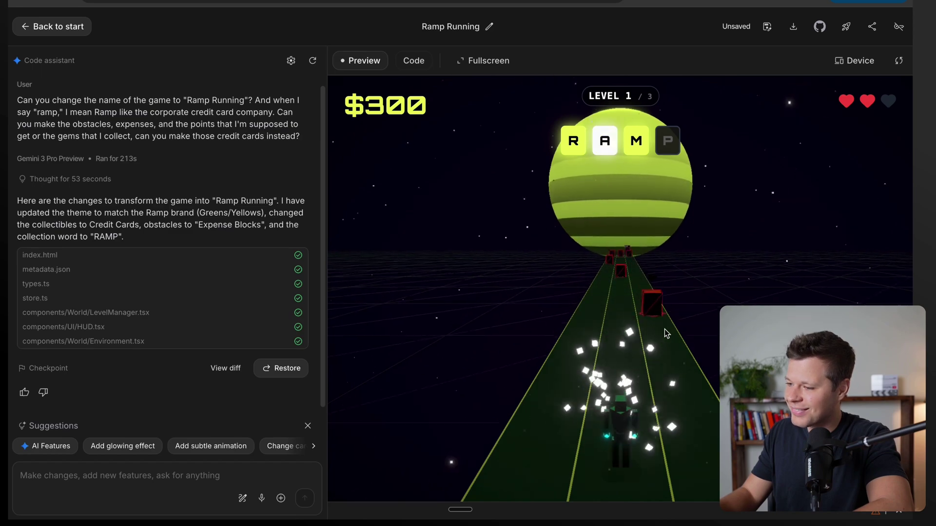
{"action": "key", "text": "Right"}
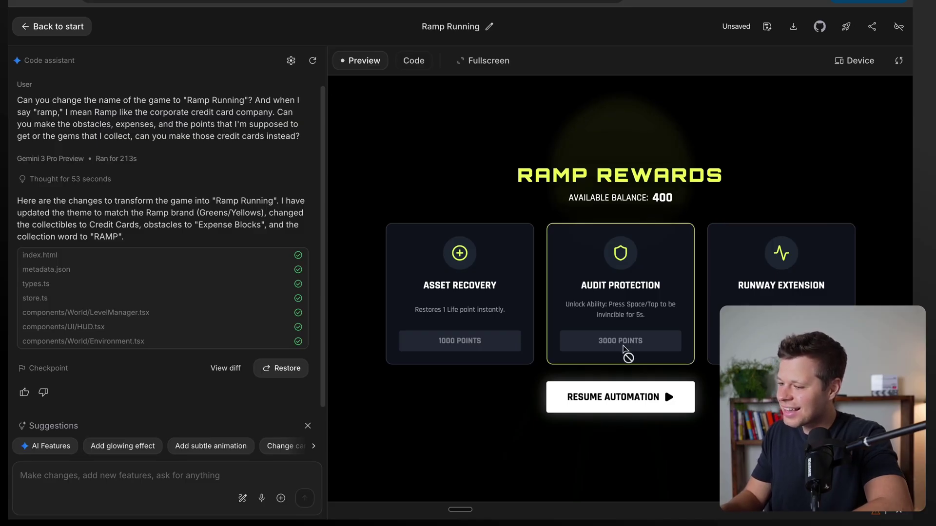
{"action": "left_click", "coordinate": [635, 403]}
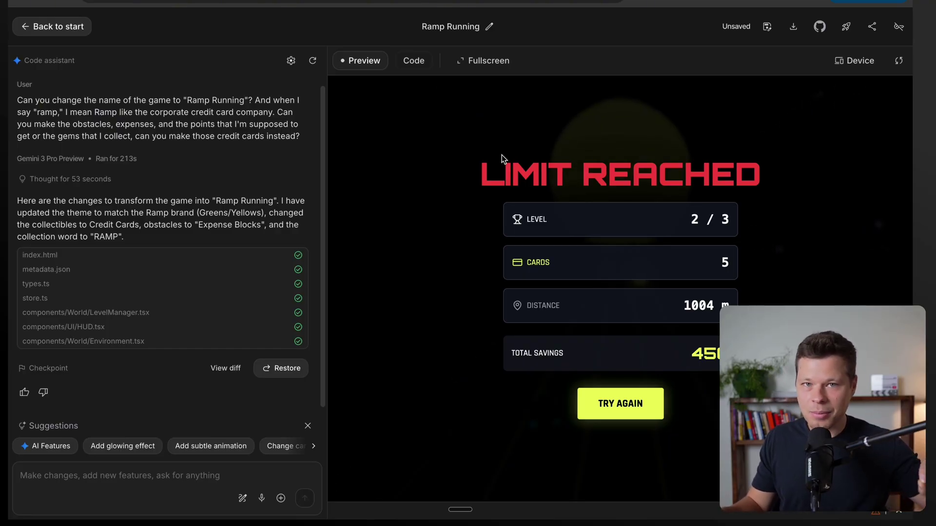
- Return to the Build start page and dictate the Adobe Acrobat clone idea
{"action": "left_click", "coordinate": [51, 26]}
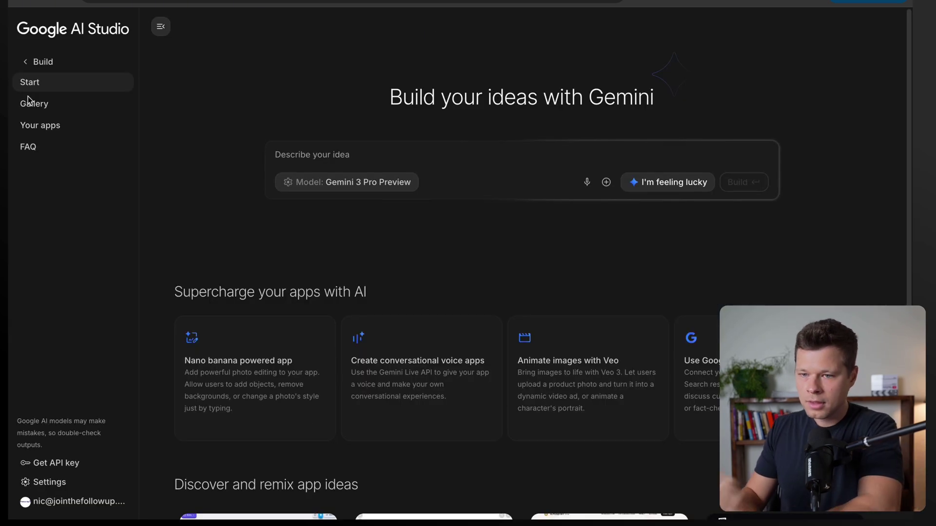
{"action": "left_click", "coordinate": [338, 159]}
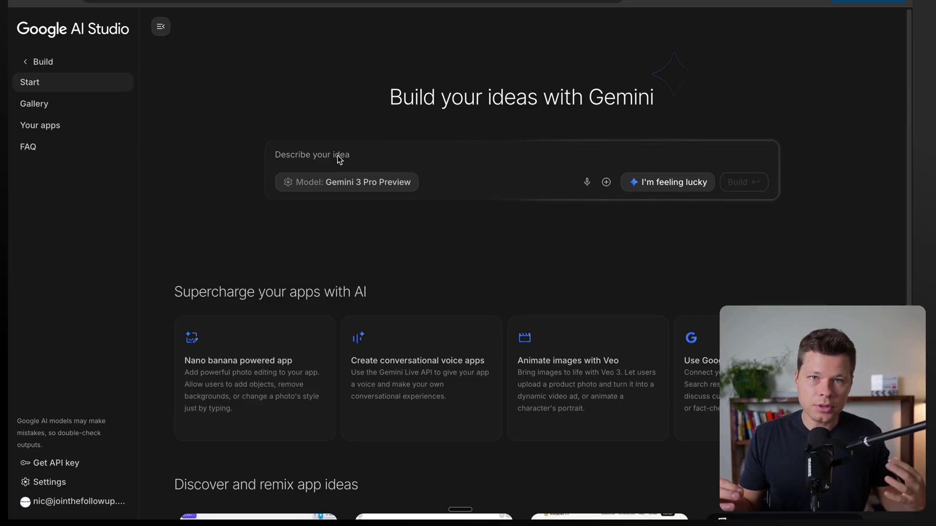
{"action": "left_click", "coordinate": [339, 154]}
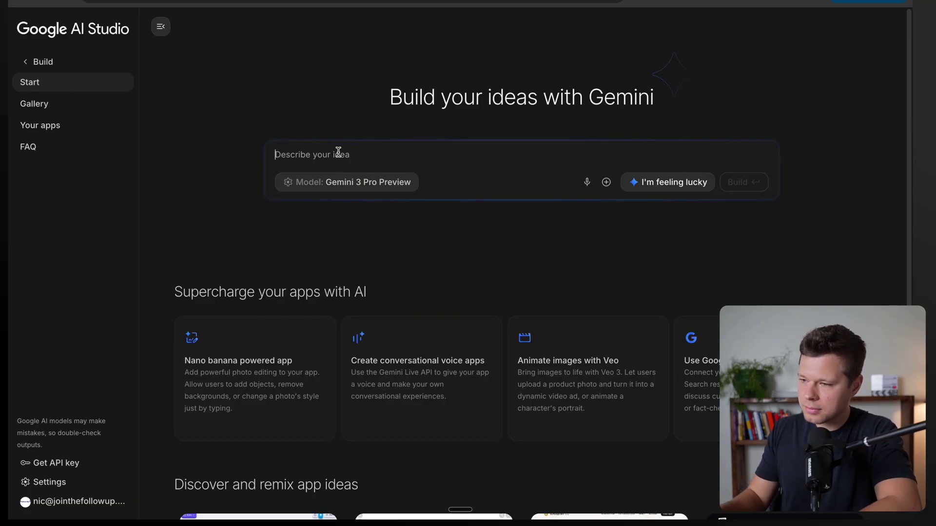
{"action": "key", "text": "fn"}
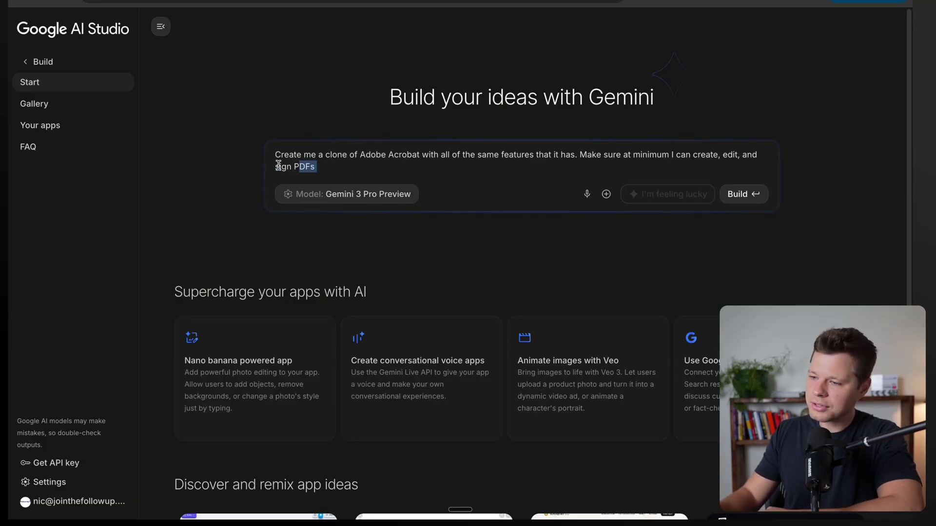
- Delete the sentence about creating, editing and signing PDFs, then build the app
{"action": "left_click_drag", "start_coordinate": [278, 167], "coordinate": [583, 155]}
{"action": "key", "text": "BackSpace"}
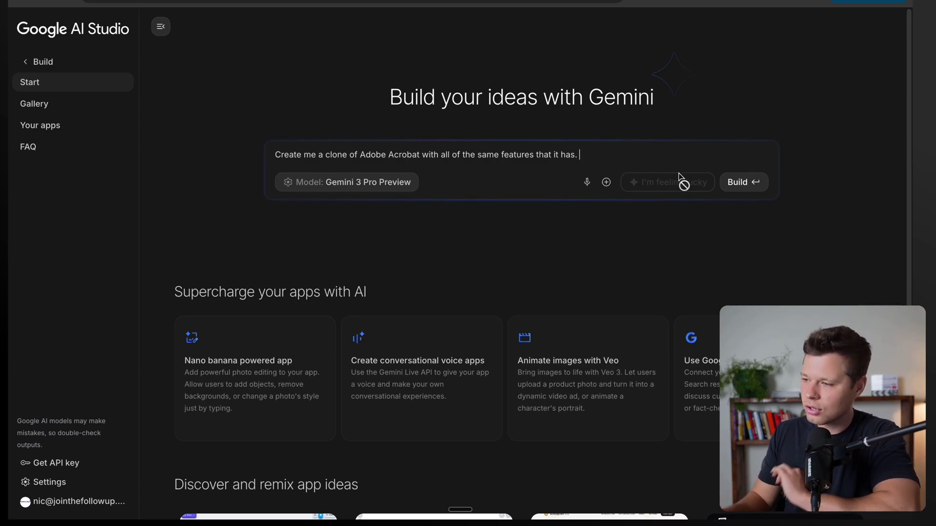
{"action": "left_click", "coordinate": [743, 182]}
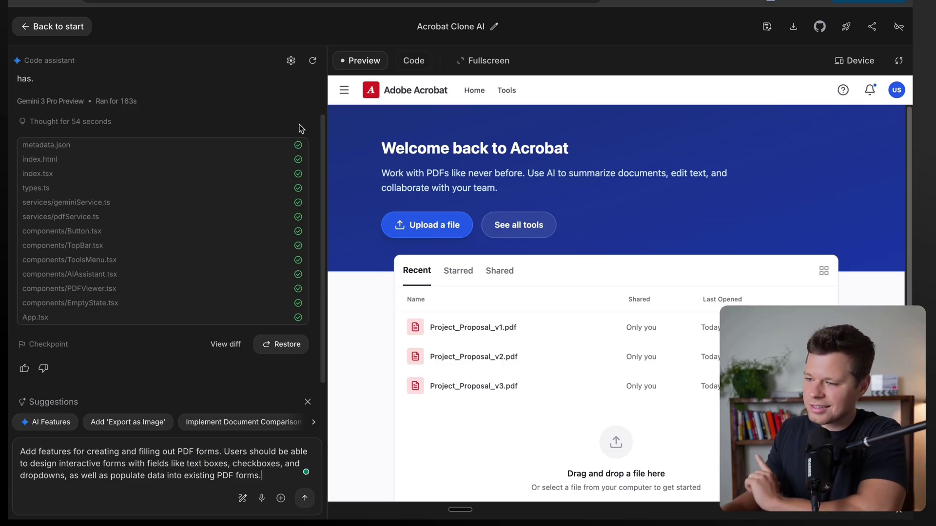
{"action": "scroll", "coordinate": [475, 249], "scroll_direction": "down", "scroll_amount": 1}
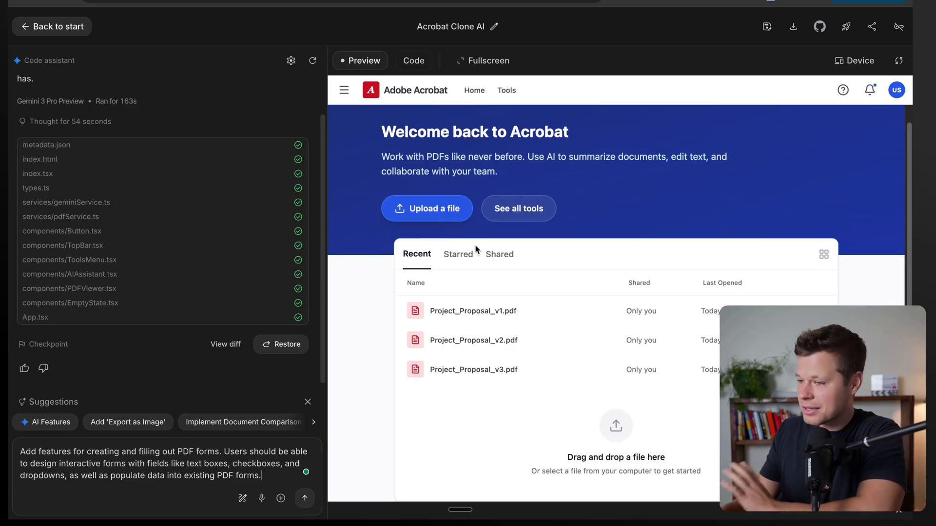
{"action": "scroll", "coordinate": [475, 245], "scroll_direction": "up", "scroll_amount": 1}
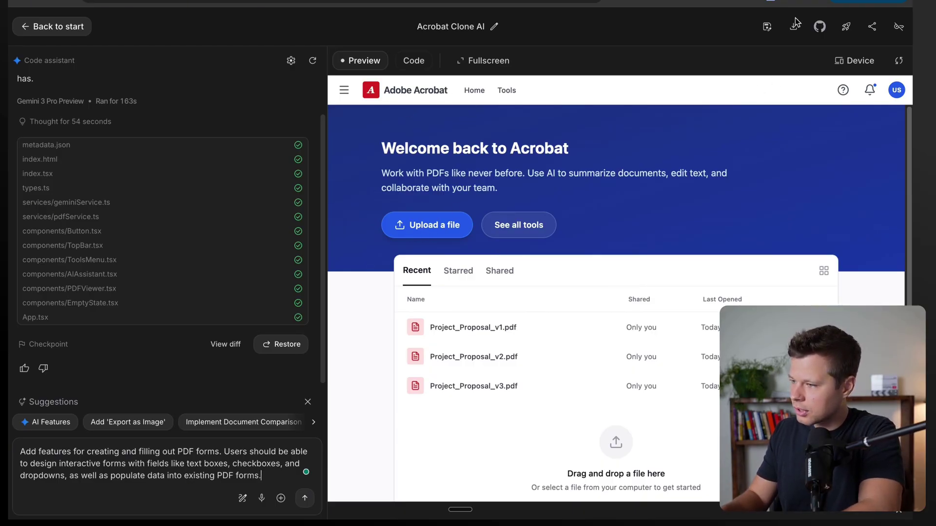
- Drop sample-local-pdf.pdf from recent downloads onto the clone's upload area
{"action": "left_click", "coordinate": [769, 2]}
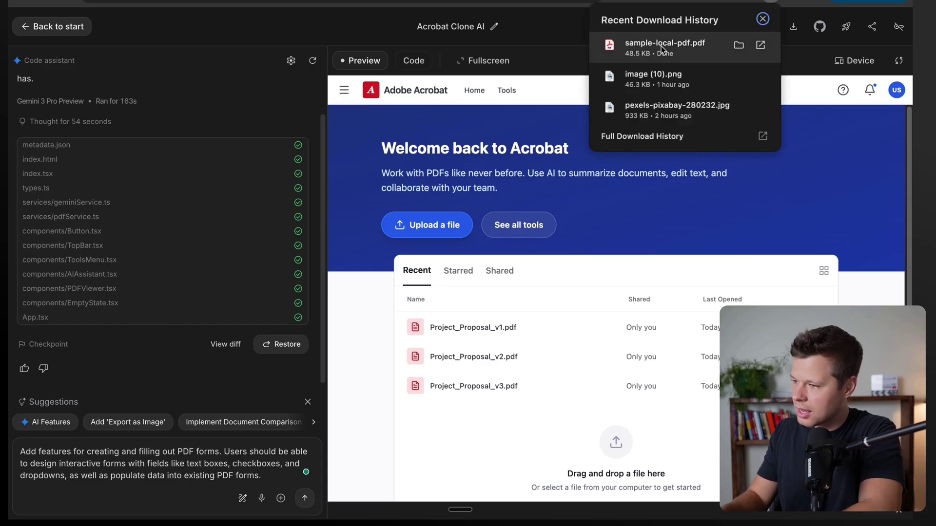
{"action": "left_click_drag", "start_coordinate": [664, 48], "coordinate": [635, 380]}
{"action": "left_click_drag", "start_coordinate": [623, 438], "coordinate": [624, 438]}
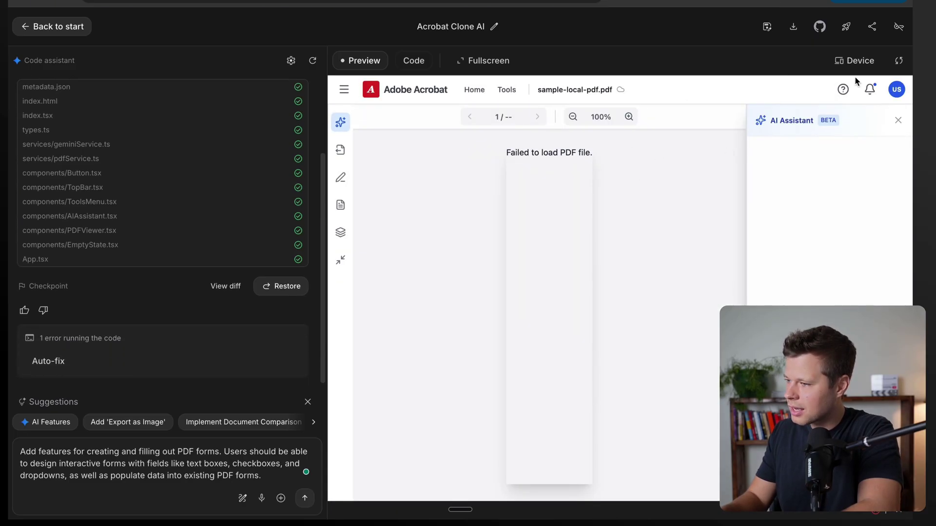
- Open the recent project proposal file in fullscreen, then Auto-fix the loading error
{"action": "left_click", "coordinate": [470, 62]}
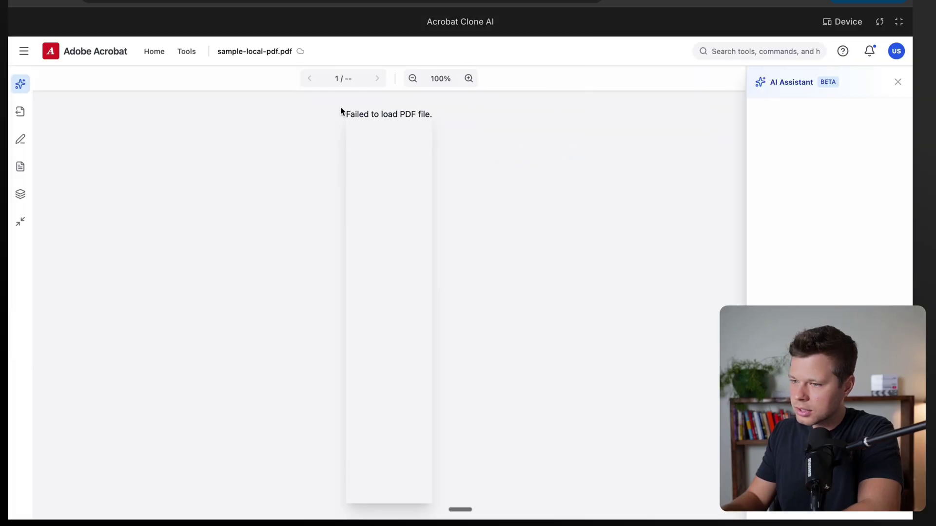
{"action": "left_click", "coordinate": [155, 53]}
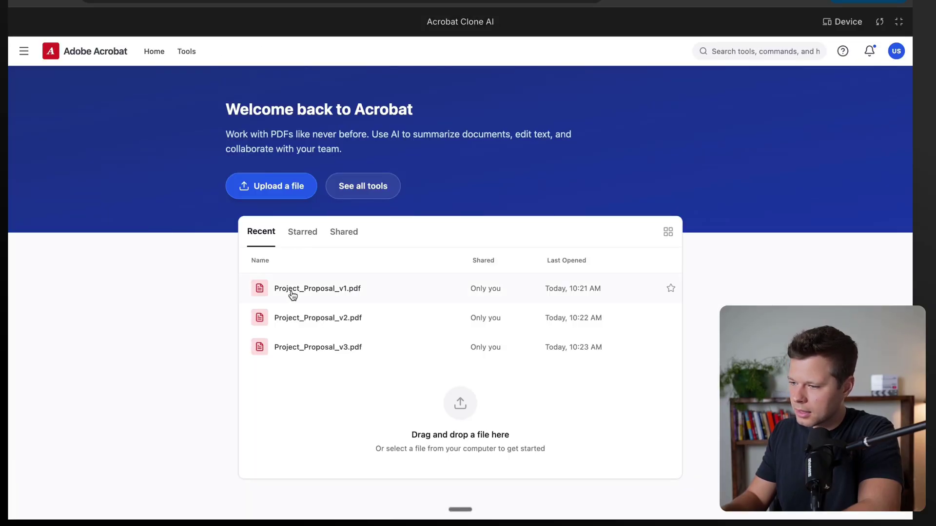
{"action": "double_click", "coordinate": [255, 294]}
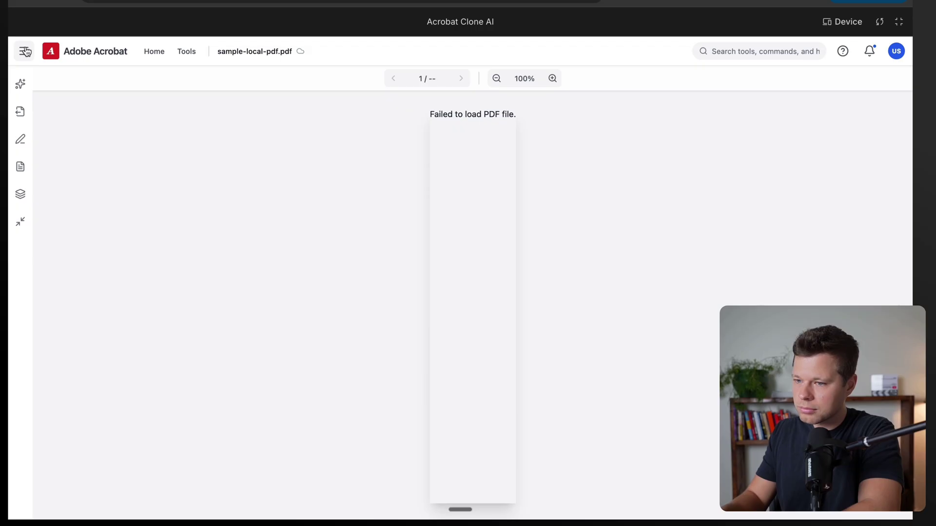
{"action": "left_click", "coordinate": [79, 53]}
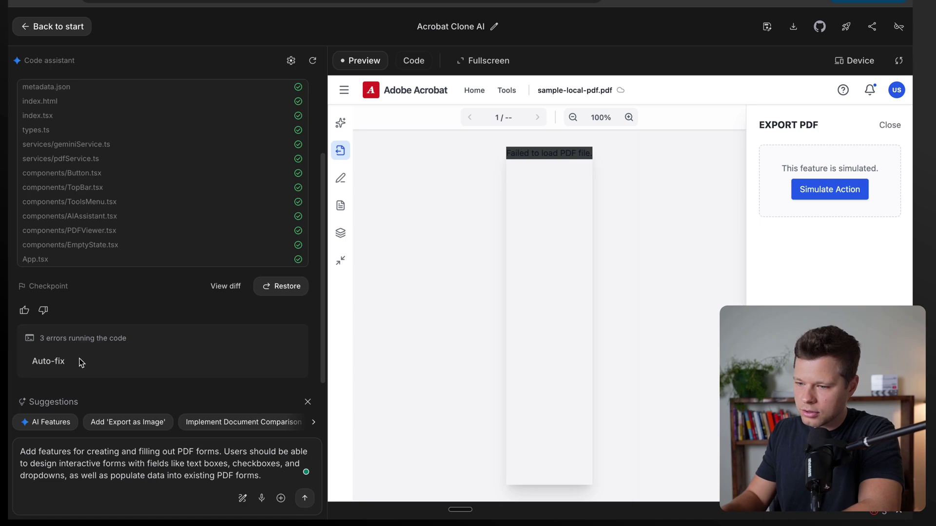
{"action": "left_click", "coordinate": [107, 368]}
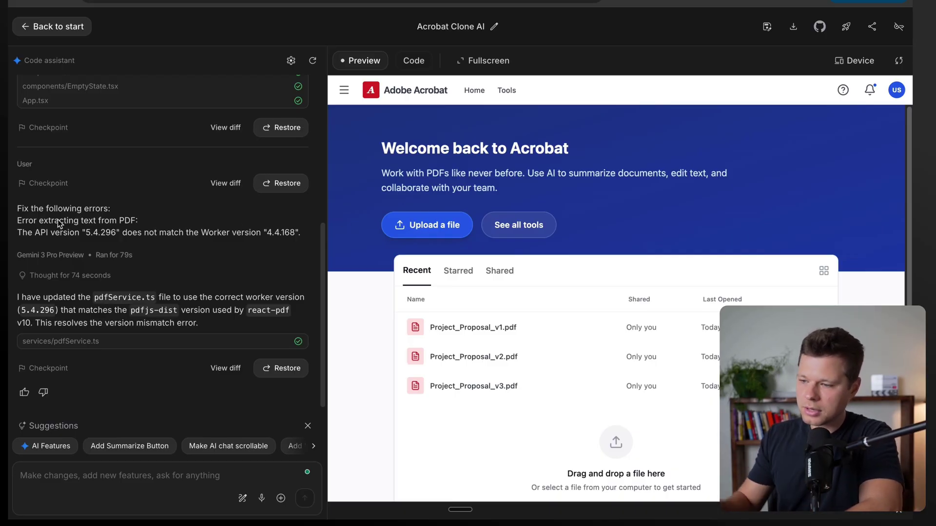
- Load sample-local-pdf.pdf from Downloads into the Acrobat clone
{"action": "left_click", "coordinate": [421, 226]}
{"action": "left_click", "coordinate": [273, 179]}
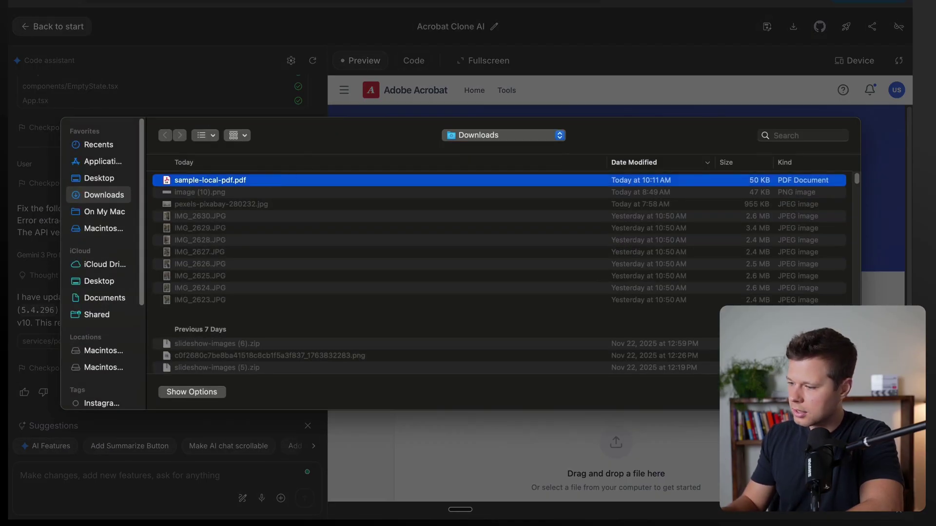
{"action": "key", "text": "Return"}
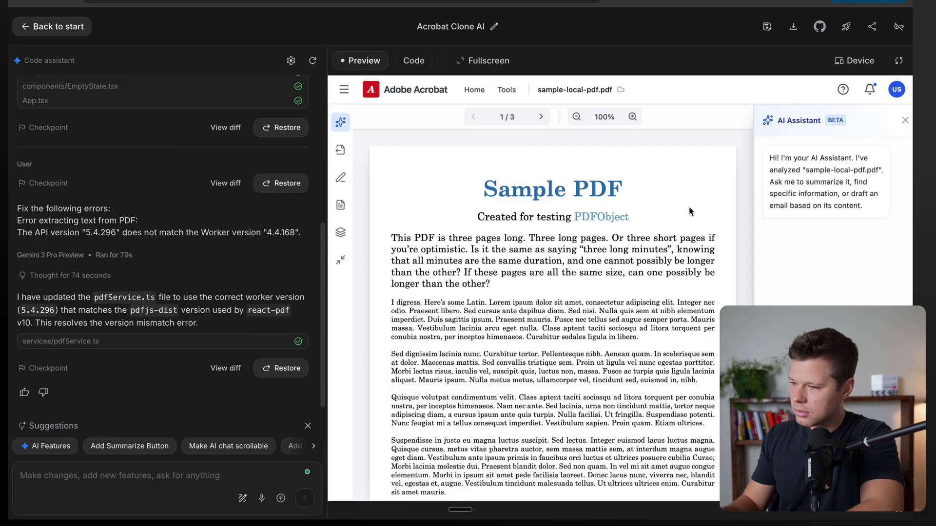
{"action": "scroll", "coordinate": [639, 231], "scroll_direction": "down", "scroll_amount": 1}
{"action": "scroll", "coordinate": [604, 232], "scroll_direction": "up", "scroll_amount": 1}
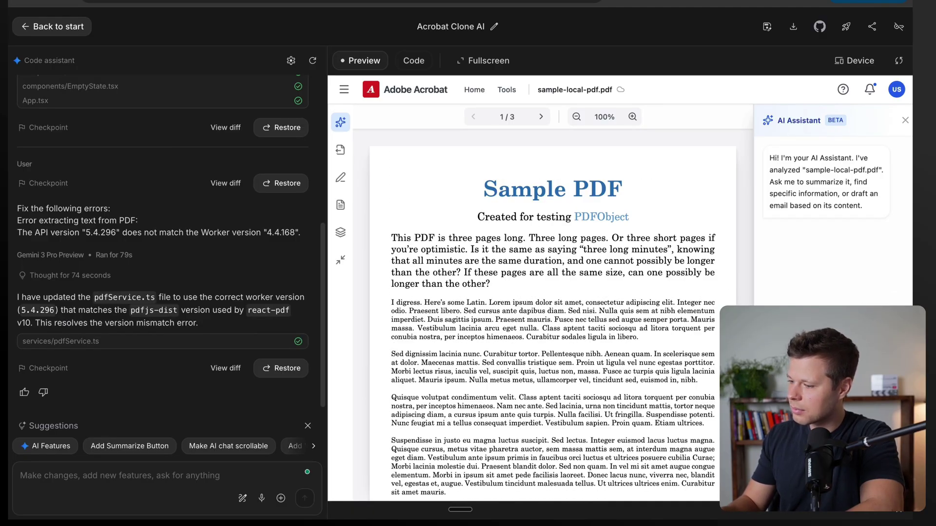
- Have the AI assistant summarize the document, then zoom the PDF to 120%
{"action": "left_click", "coordinate": [826, 446]}
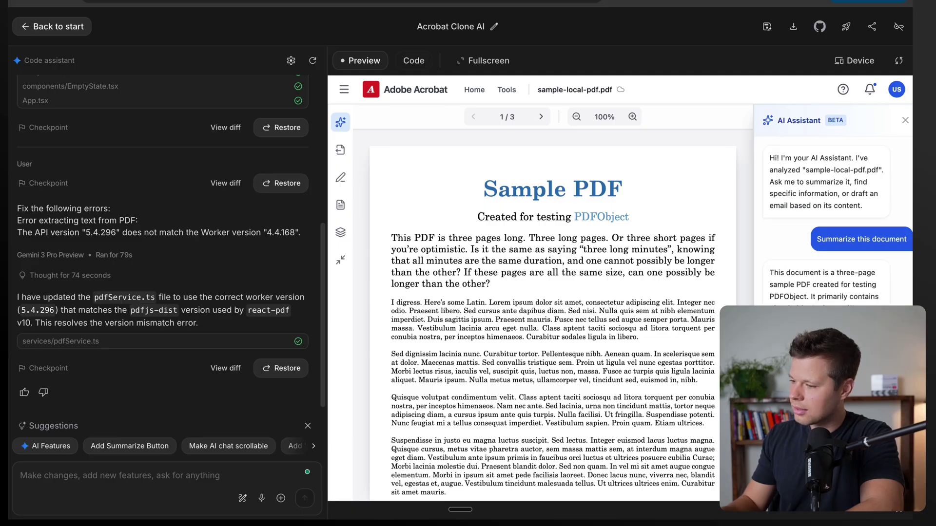
{"action": "mouse_move", "coordinate": [881, 305]}
{"action": "left_mouse_down"}
{"action": "mouse_move", "coordinate": [776, 274]}
{"action": "mouse_move", "coordinate": [882, 315]}
{"action": "left_mouse_up"}
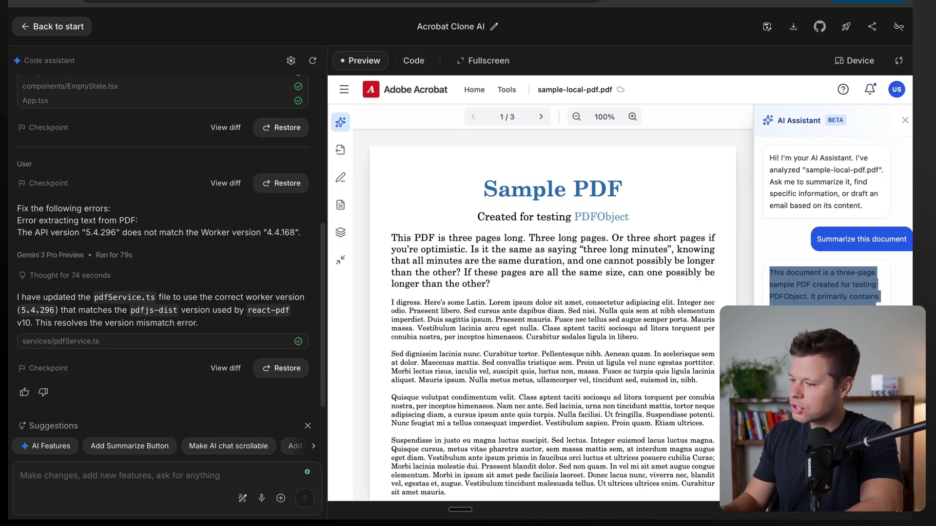
{"action": "left_click", "coordinate": [881, 315]}
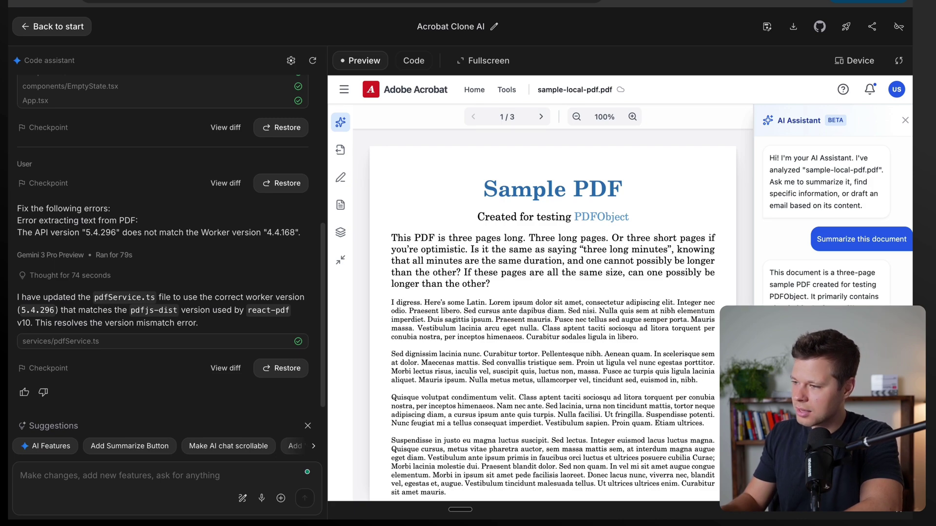
{"action": "left_click", "coordinate": [630, 117]}
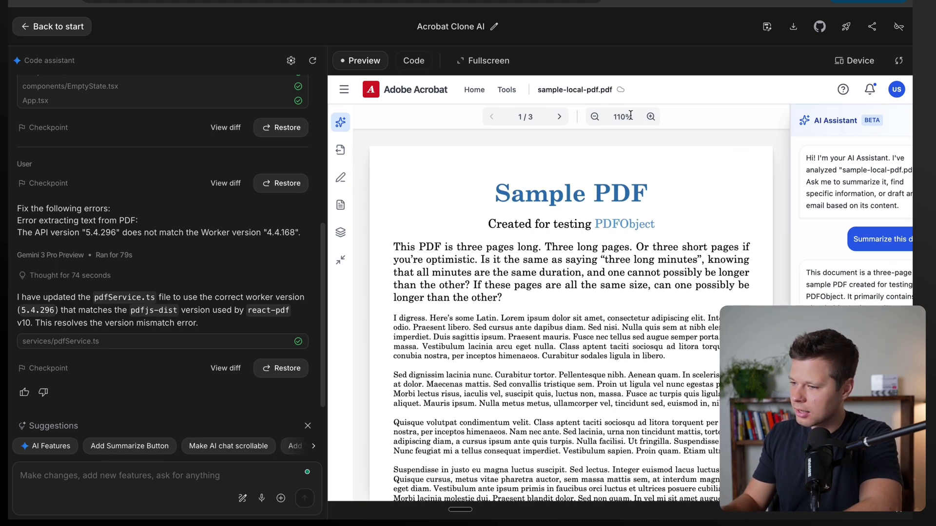
{"action": "left_click", "coordinate": [649, 117]}
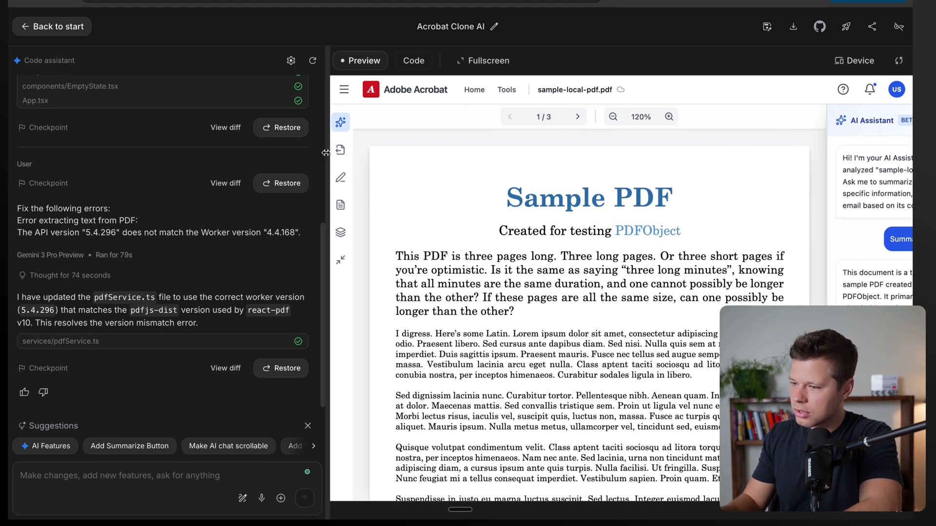
{"action": "left_click", "coordinate": [340, 180]}
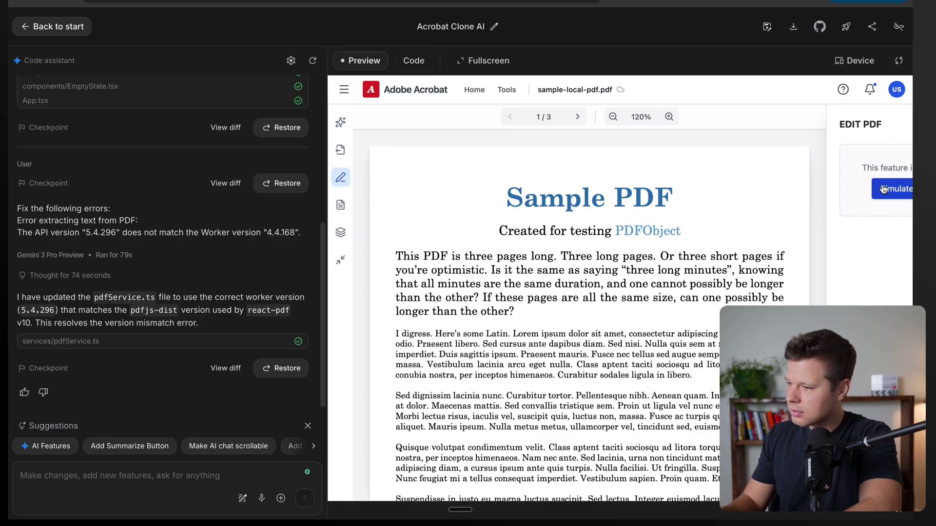
{"action": "left_click", "coordinate": [613, 119]}
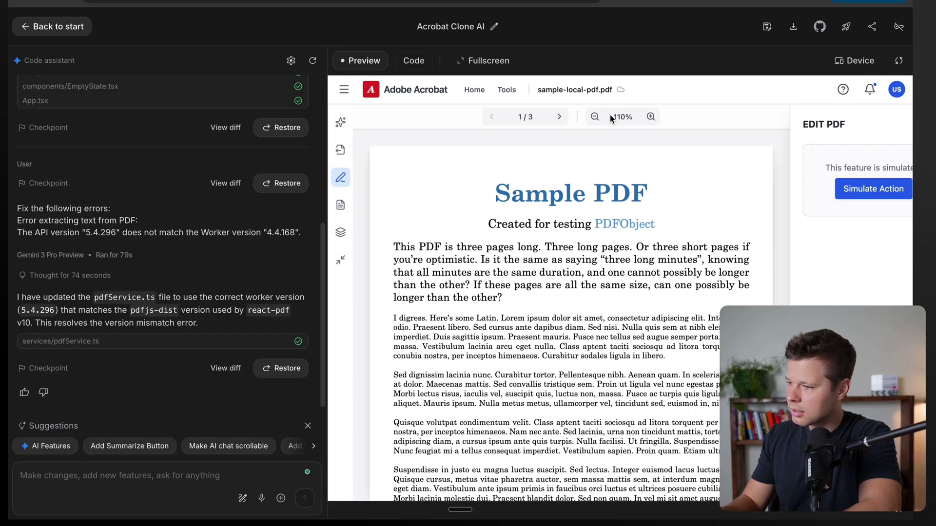
{"action": "double_click", "coordinate": [609, 117]}
{"action": "left_click", "coordinate": [594, 118]}
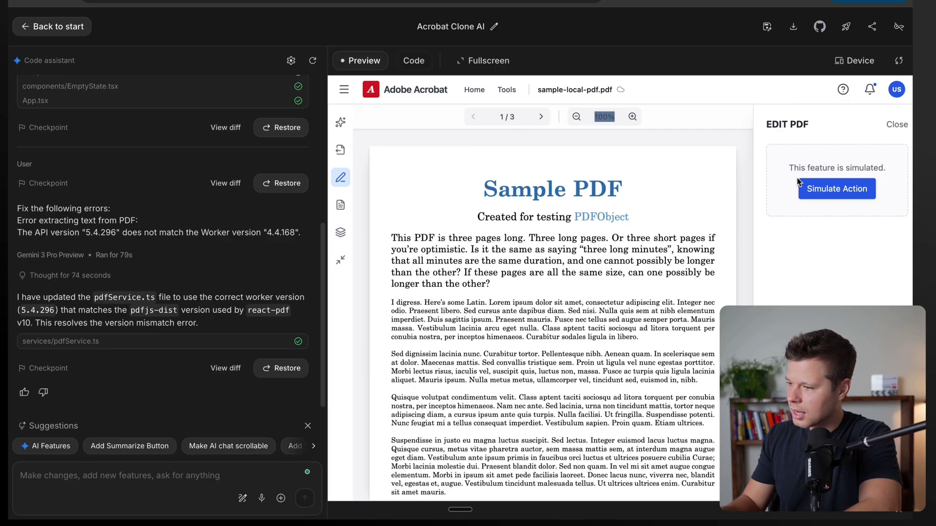
{"action": "left_click", "coordinate": [851, 166]}
{"action": "left_click", "coordinate": [340, 205]}
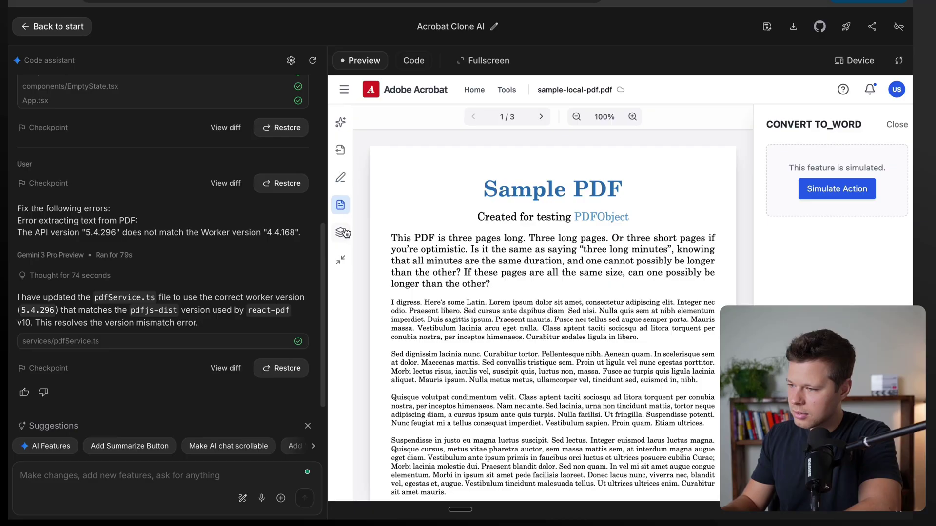
{"action": "left_click", "coordinate": [341, 235]}
{"action": "left_click", "coordinate": [341, 259]}
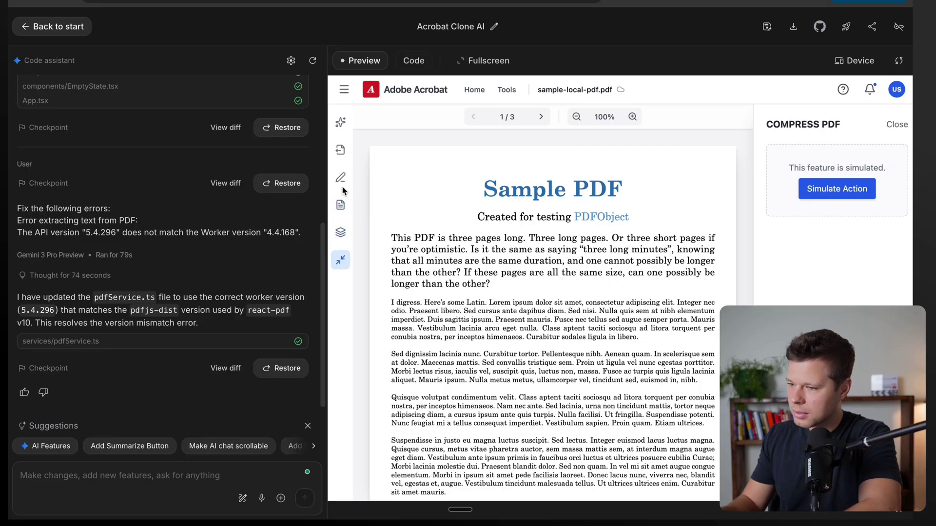
{"action": "left_click", "coordinate": [341, 205]}
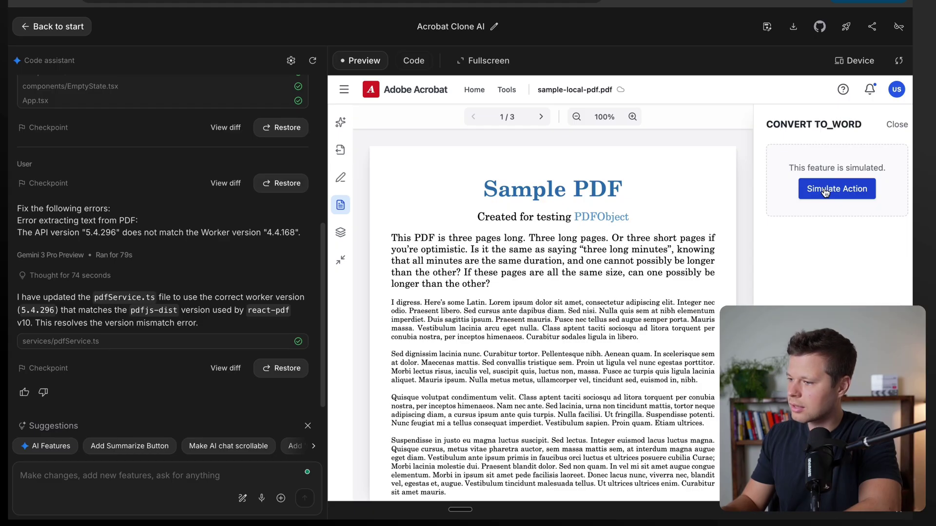
{"action": "left_click", "coordinate": [342, 149]}
{"action": "left_click", "coordinate": [342, 125]}
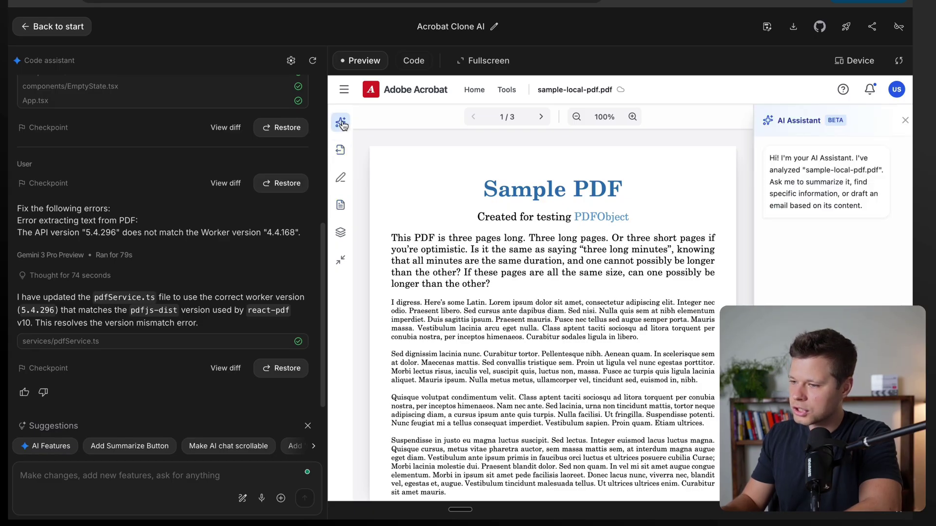
{"action": "left_click_drag", "start_coordinate": [846, 122], "coordinate": [776, 122]}
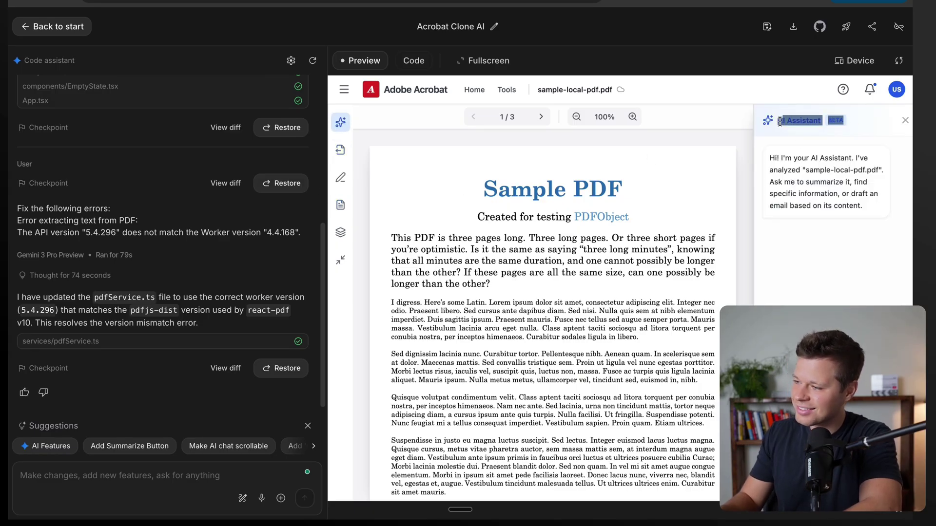
{"action": "left_click", "coordinate": [765, 123]}
{"action": "scroll", "coordinate": [628, 153], "scroll_direction": "down", "scroll_amount": 1}
{"action": "scroll", "coordinate": [627, 152], "scroll_direction": "up", "scroll_amount": 1}
{"action": "left_click", "coordinate": [475, 90]}
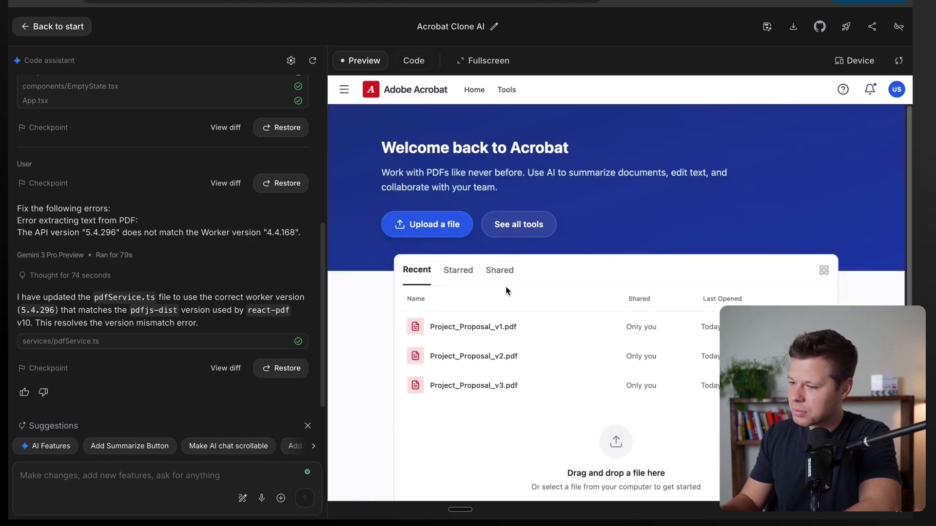
- Reopen sample-local-pdf.pdf in the Acrobat clone's viewer
{"action": "left_click", "coordinate": [472, 271]}
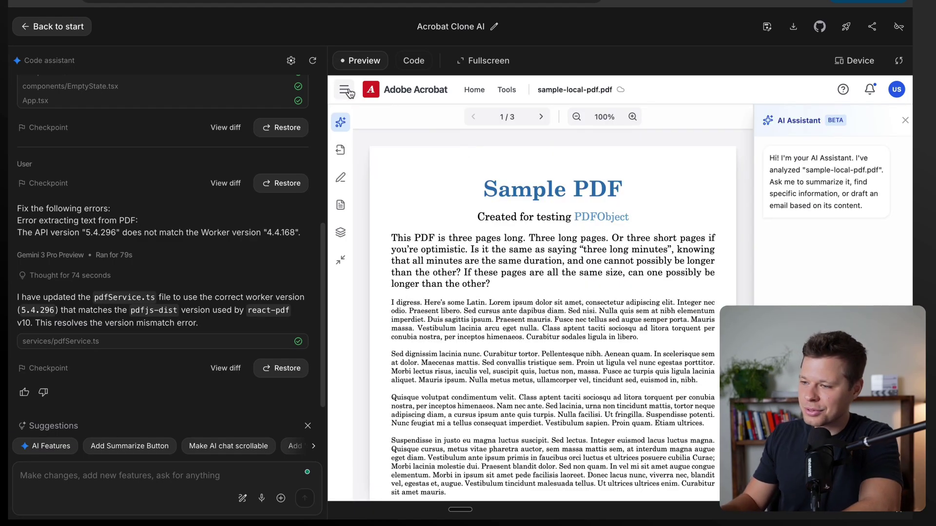